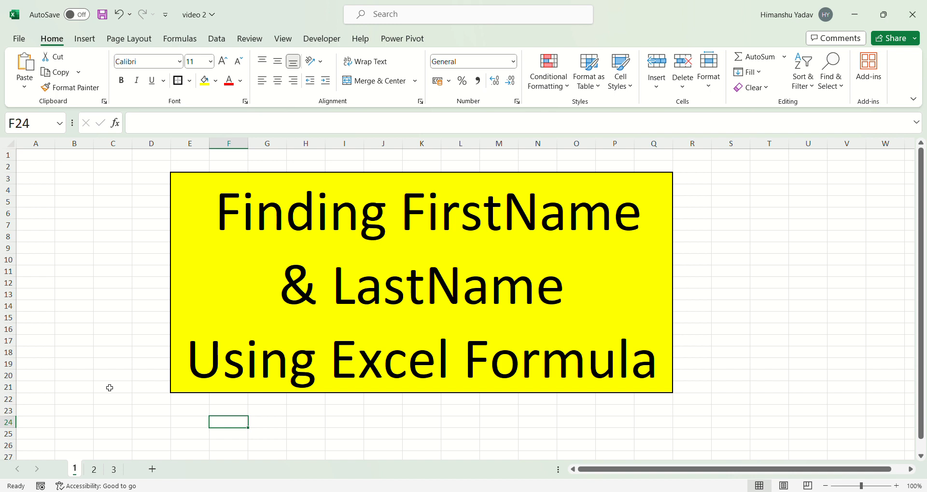
# Open sheet 3 and examine the sample formulas in B12:B13 and the Full Name table.
pyautogui.click(114, 470)
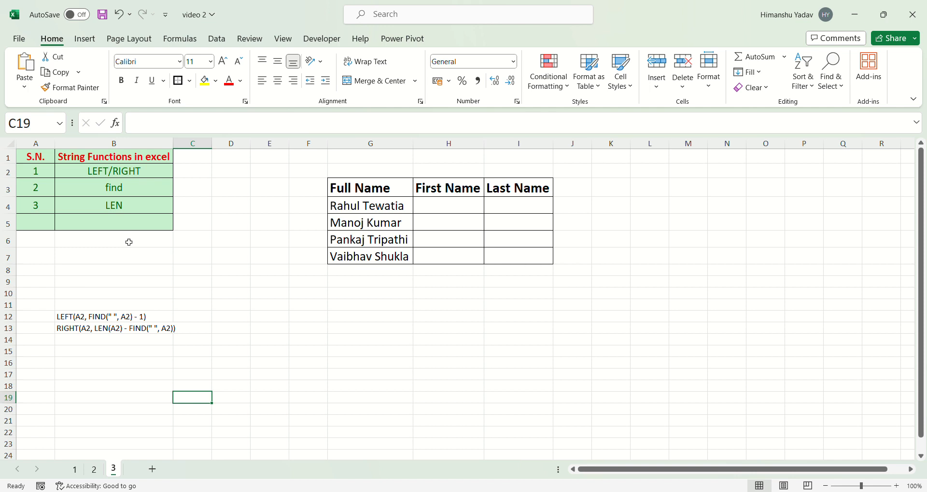
pyautogui.click(63, 316)
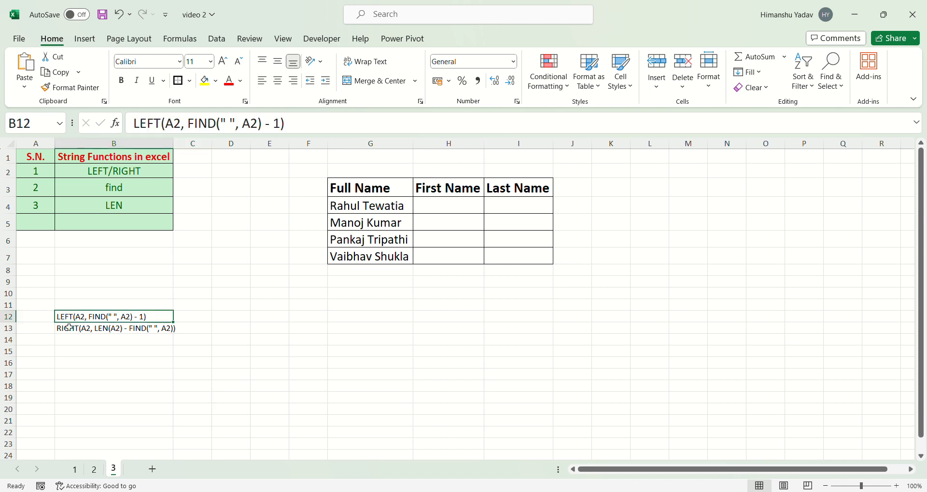
pyautogui.keyDown('shift'); pyautogui.click(70, 328); pyautogui.keyUp('shift')
pyautogui.click(158, 298)
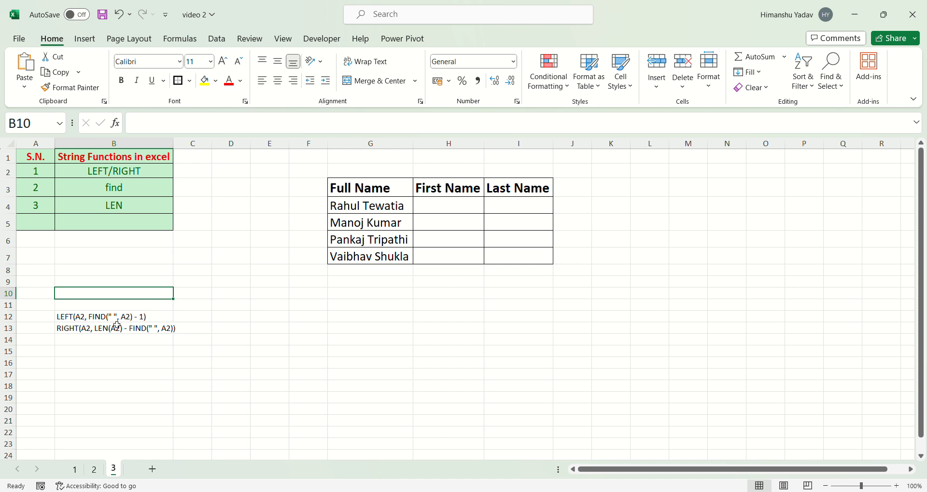
pyautogui.click(371, 307)
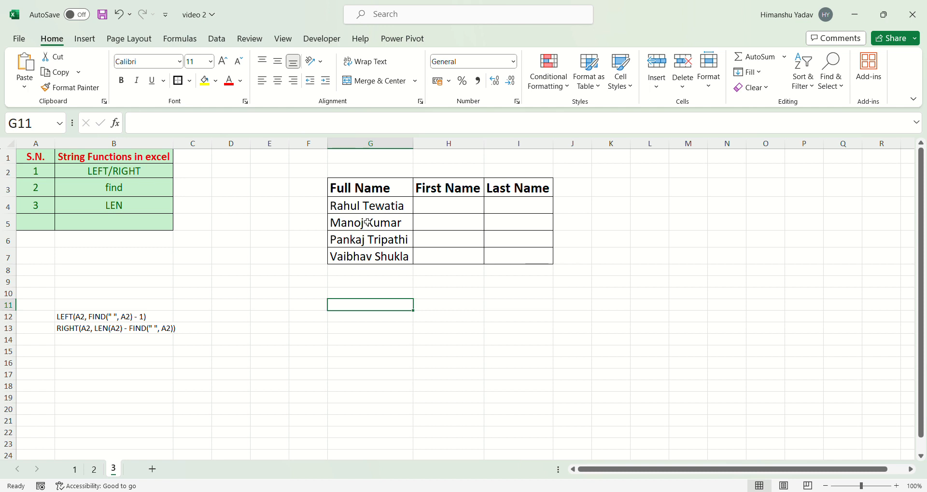
pyautogui.click(368, 207)
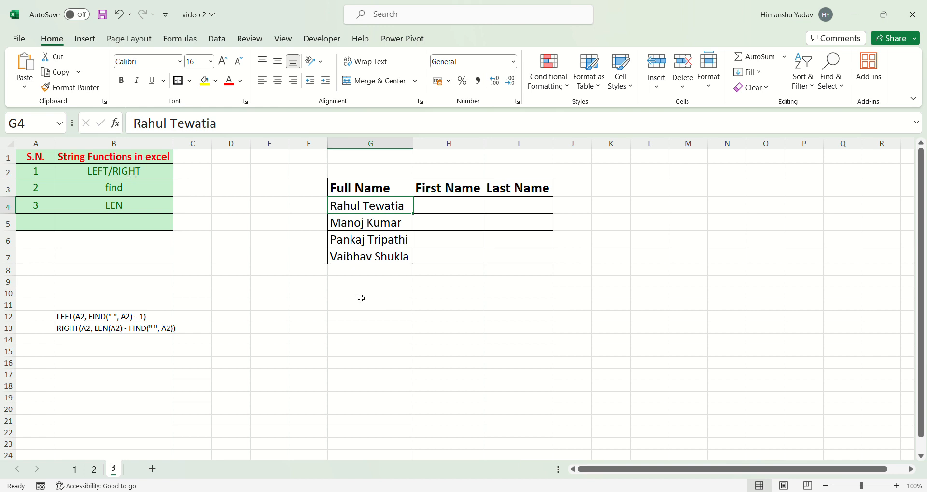
# Begin a LEFT formula in H4 under First Name, with G4 as its text argument.
pyautogui.click(449, 204)
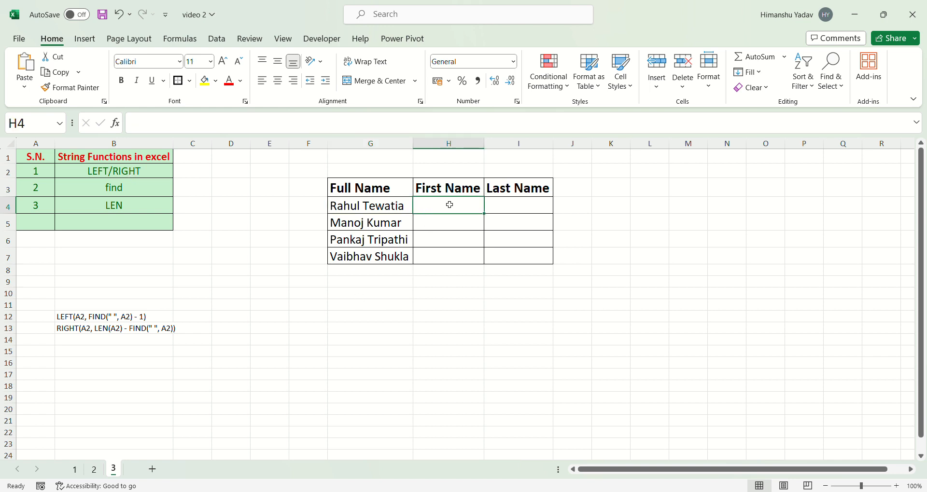
pyautogui.write('=')
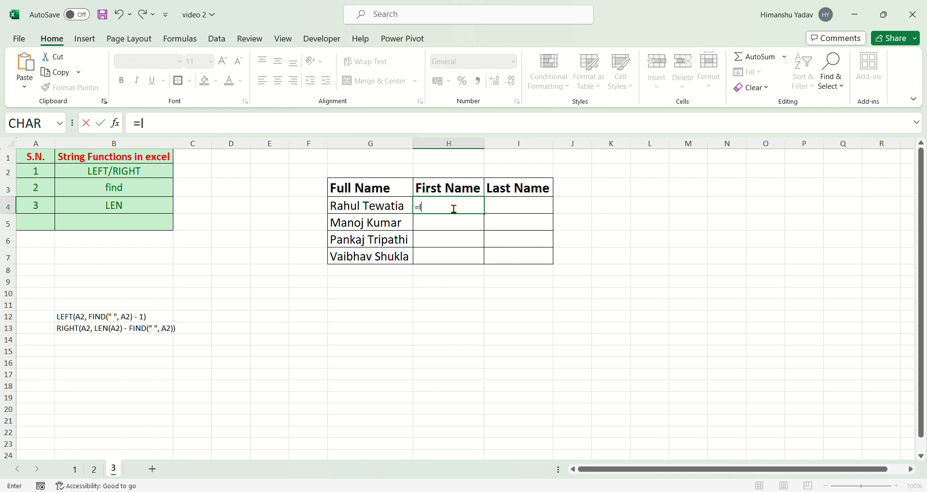
pyautogui.write('left')
pyautogui.click(192, 129)
pyautogui.press('BackSpace')
pyautogui.write('t(')
pyautogui.click(370, 209)
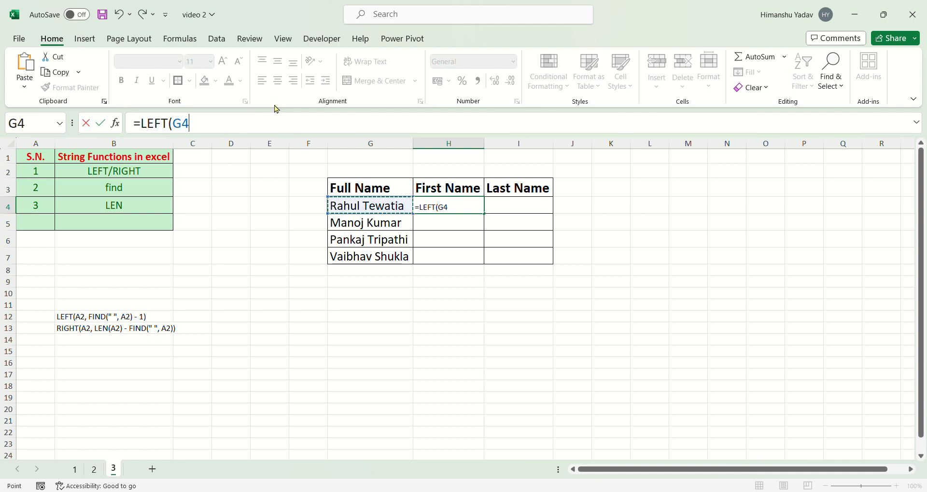
pyautogui.write(',')
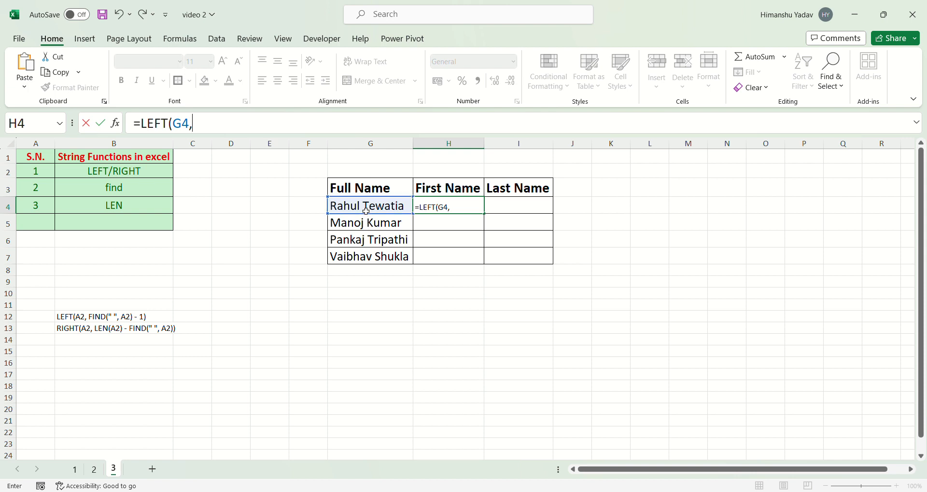
# Add FIND(" ",G4) as the number-of-characters argument of the LEFT formula in H4.
pyautogui.click(210, 134)
pyautogui.write('find')
pyautogui.press('Tab')
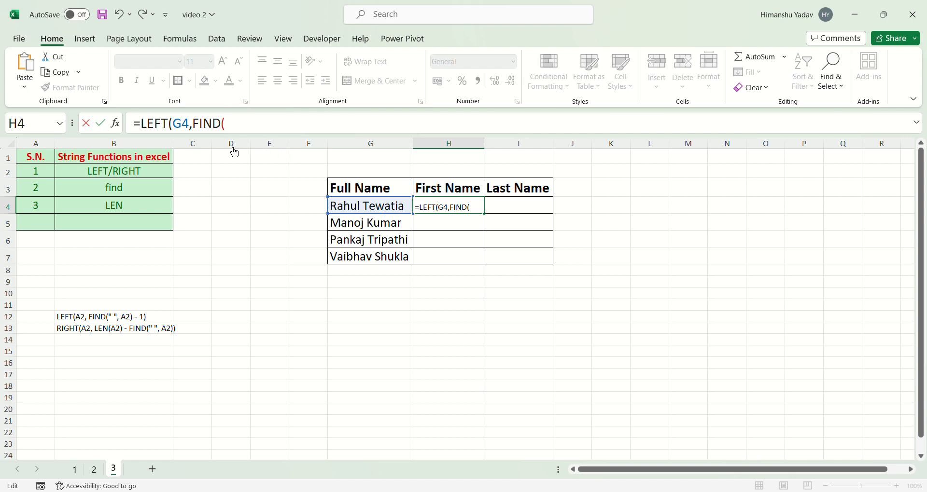
pyautogui.write('" ",')
pyautogui.click(383, 213)
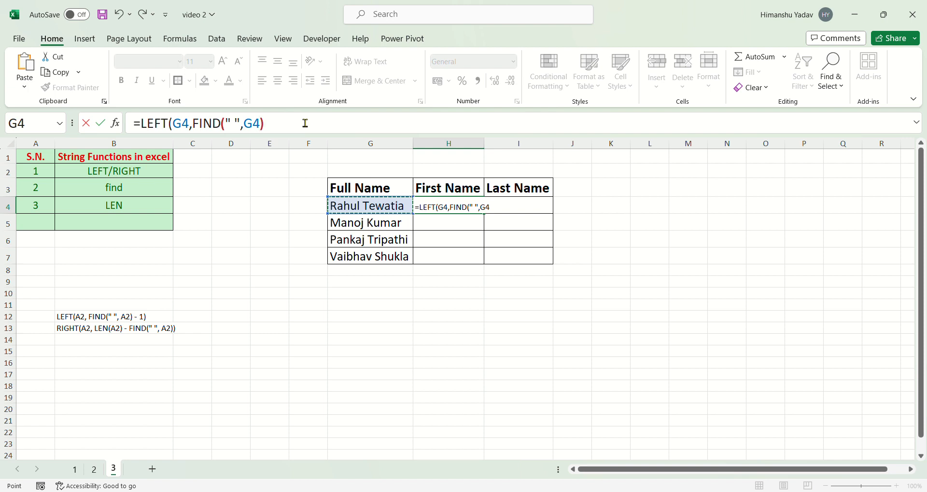
pyautogui.write(')')
# Subtract 1 from the FIND part and enter the completed formula =LEFT(G4,FIND(" ",G4)-1) in H4.
pyautogui.moveTo(203, 130); pyautogui.dragTo(277, 129)
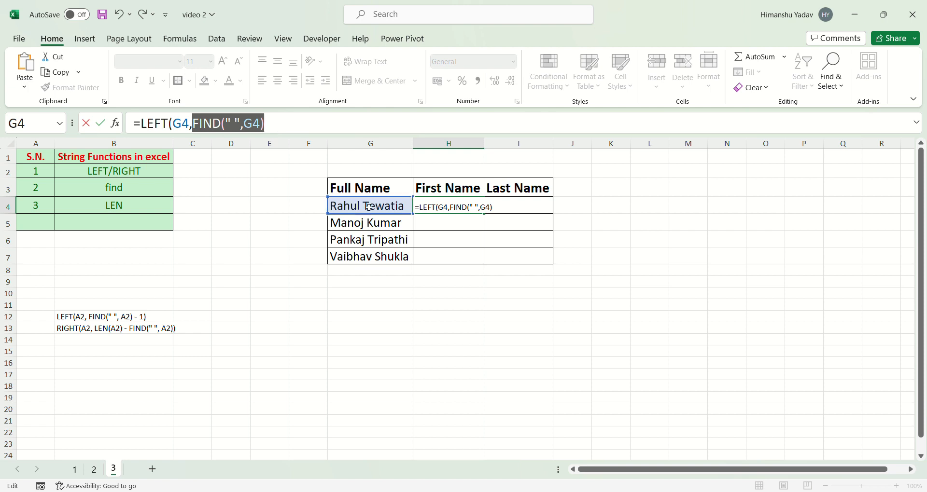
pyautogui.click(280, 132)
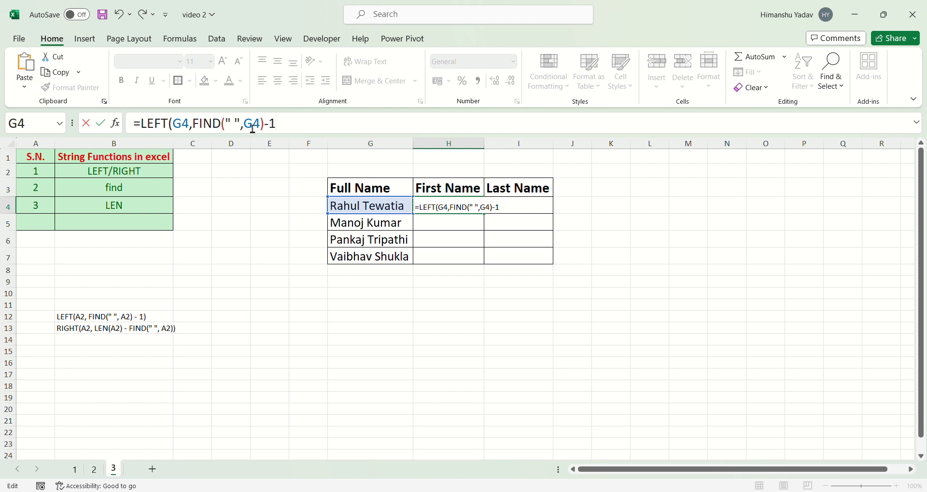
pyautogui.click(226, 130)
pyautogui.moveTo(194, 130); pyautogui.dragTo(290, 130)
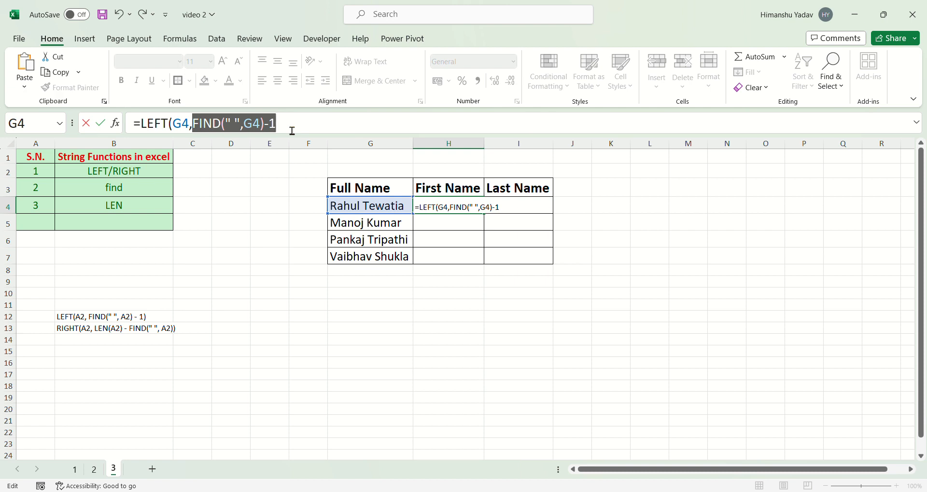
pyautogui.click(292, 131)
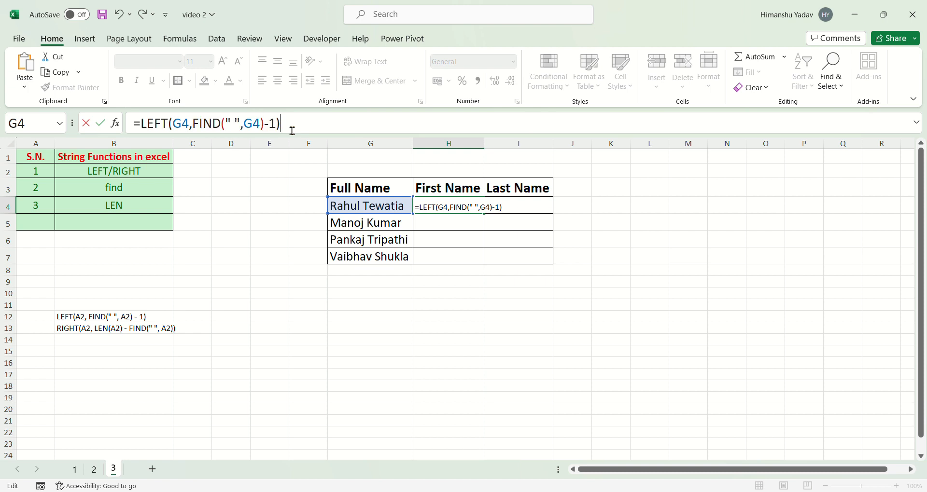
pyautogui.press('Return')
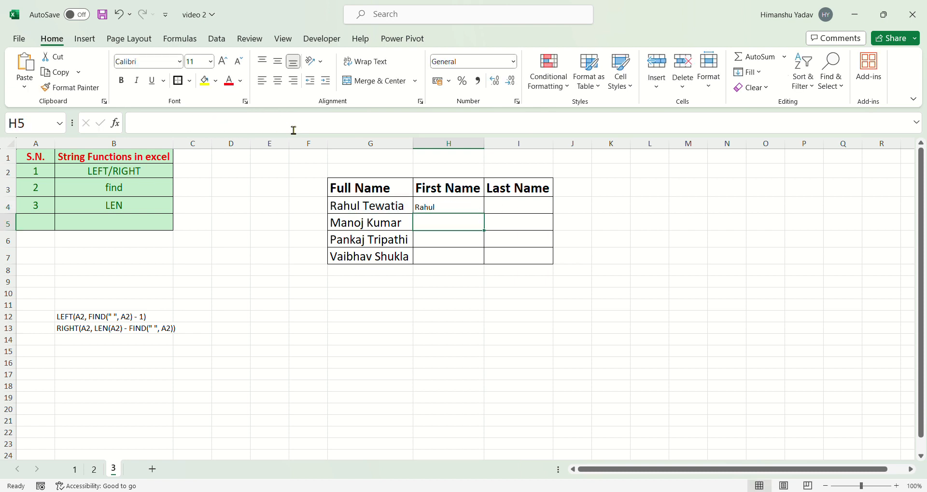
pyautogui.click(430, 207)
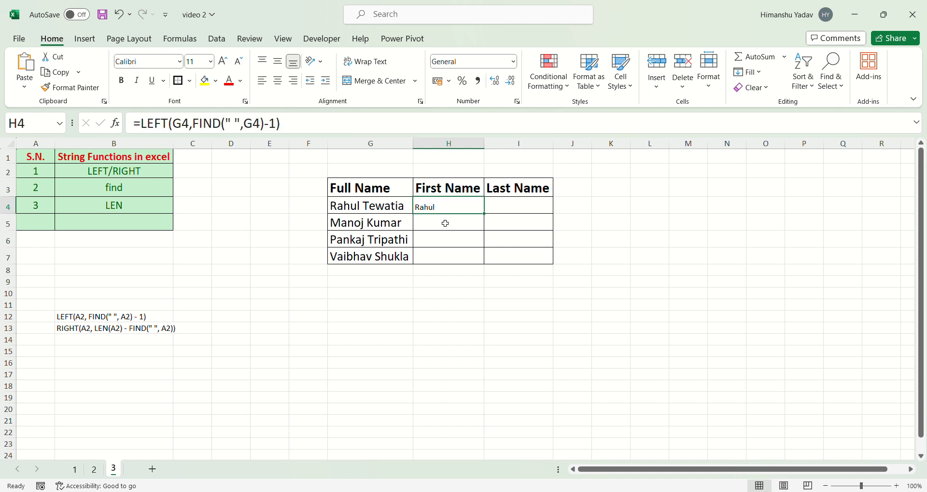
pyautogui.click(374, 209)
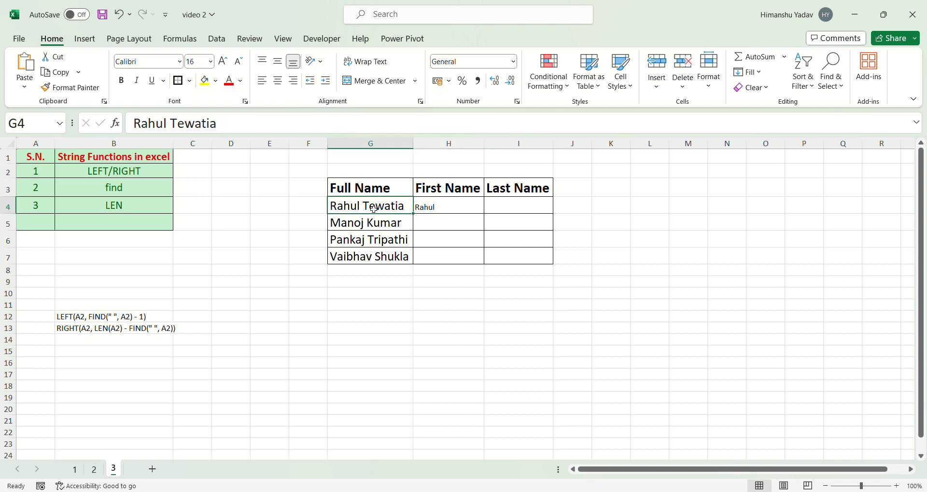
pyautogui.click(122, 81)
pyautogui.click(222, 61)
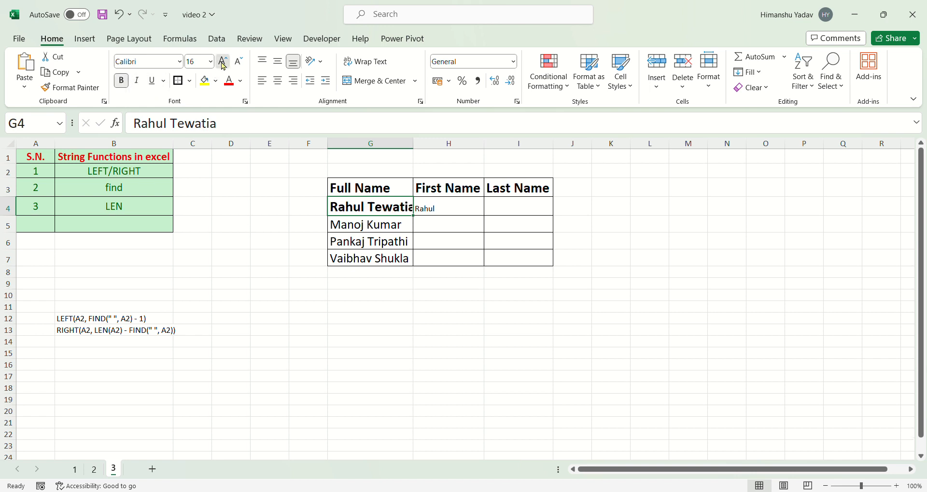
pyautogui.click(222, 62)
pyautogui.click(222, 61)
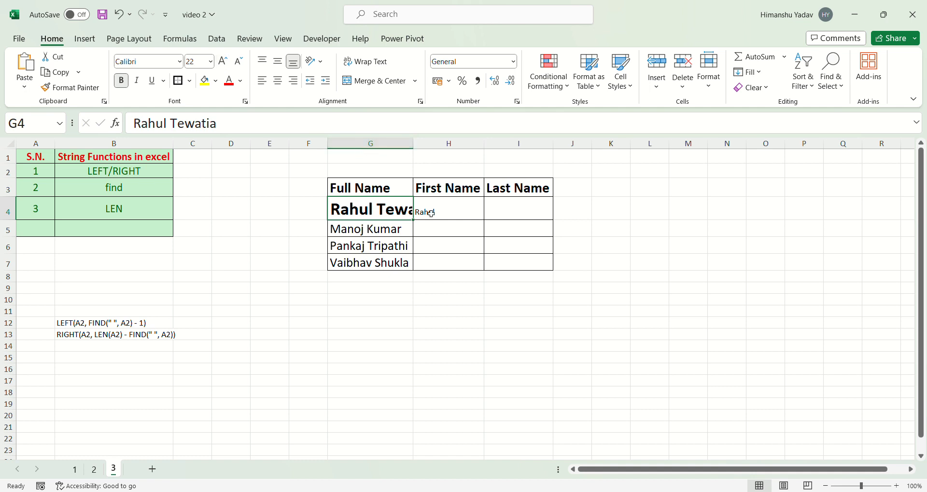
pyautogui.hotkey('ctrl', 'z')
pyautogui.hotkey('ctrl', 'z')
pyautogui.hotkey('ctrl', 'z')
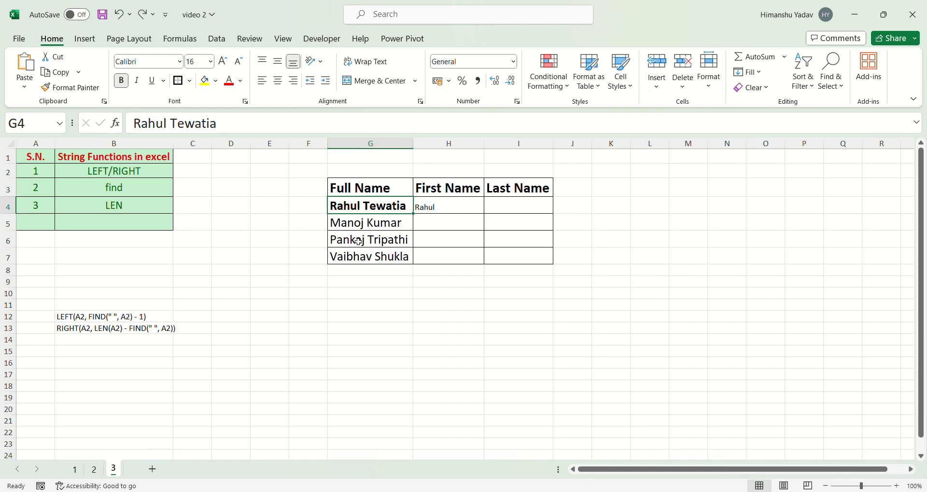
# Copy the formatting of cell G5 onto the table range G4:I7.
pyautogui.click(395, 227)
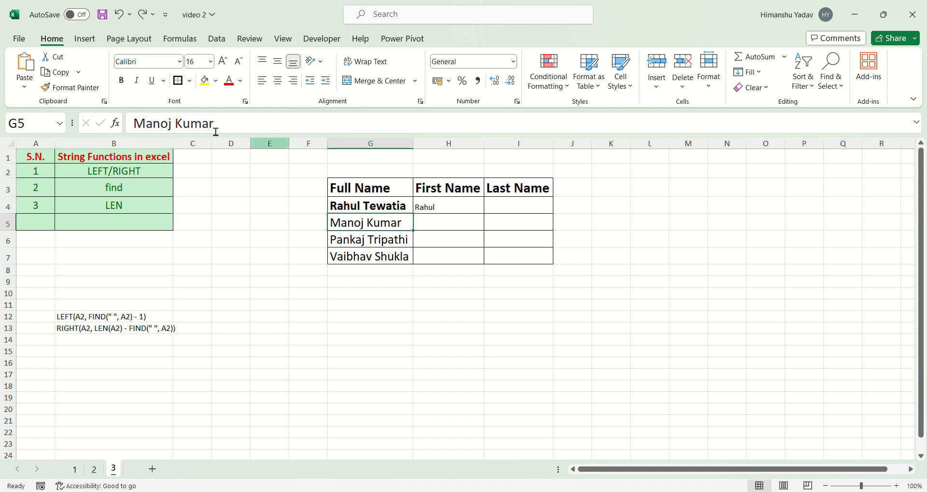
pyautogui.click(72, 87)
pyautogui.moveTo(393, 208); pyautogui.dragTo(540, 260)
pyautogui.click(471, 225)
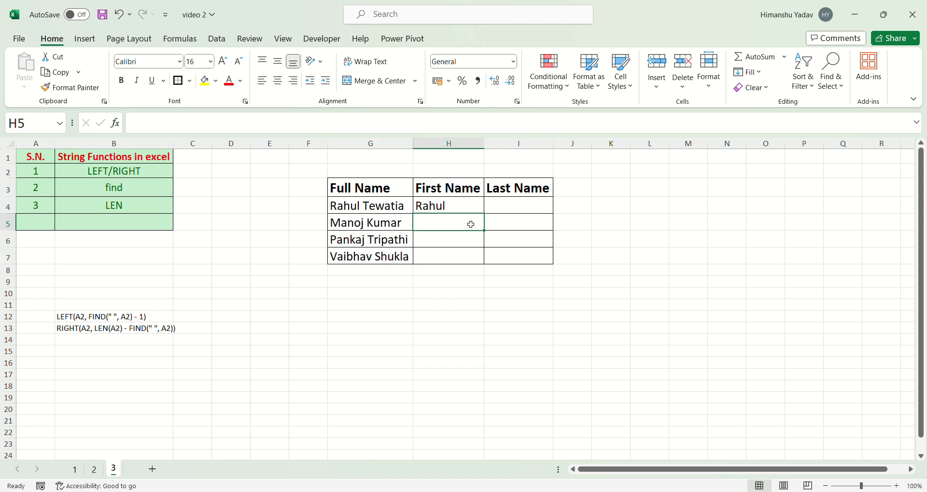
# Review the first-name formula in H4, examining its FIND(" ",G4)-1 argument, and leave the formula as it is.
pyautogui.click(464, 208)
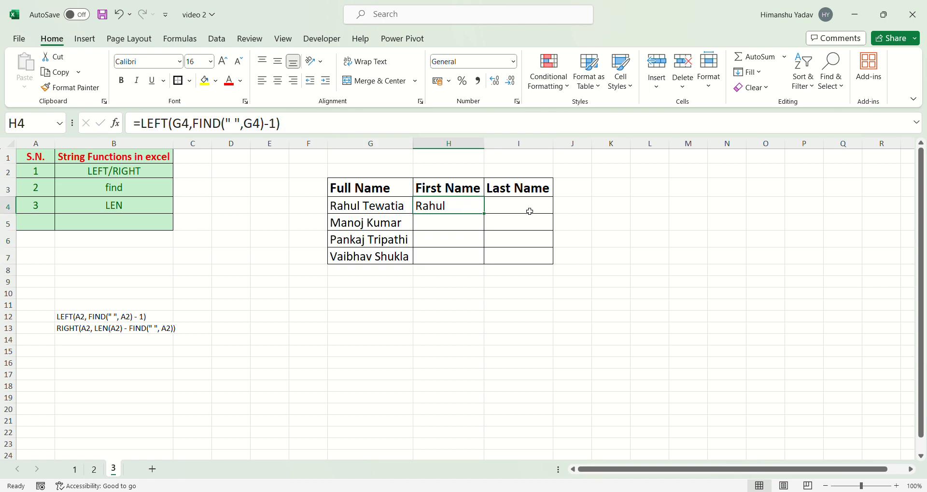
pyautogui.click(158, 124)
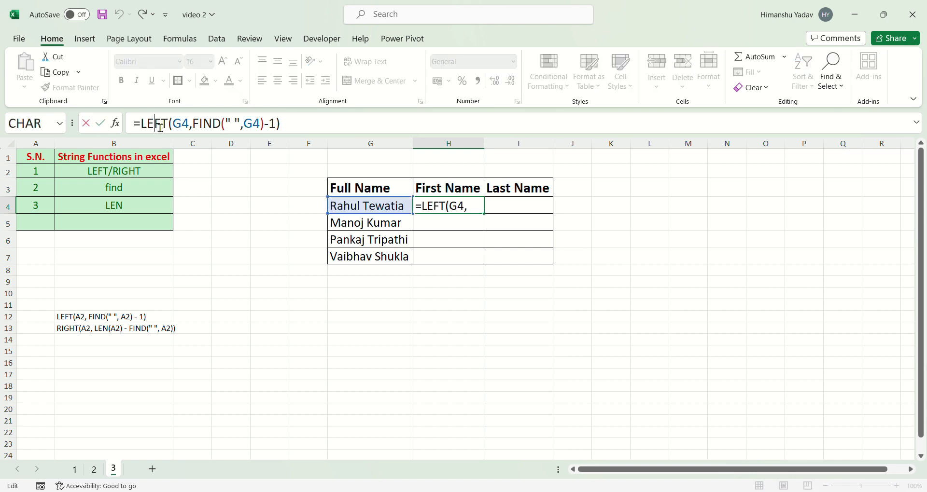
pyautogui.press('Right')
pyautogui.press('Right')
pyautogui.press('Right')
pyautogui.press('Right')
pyautogui.moveTo(192, 131); pyautogui.dragTo(282, 131)
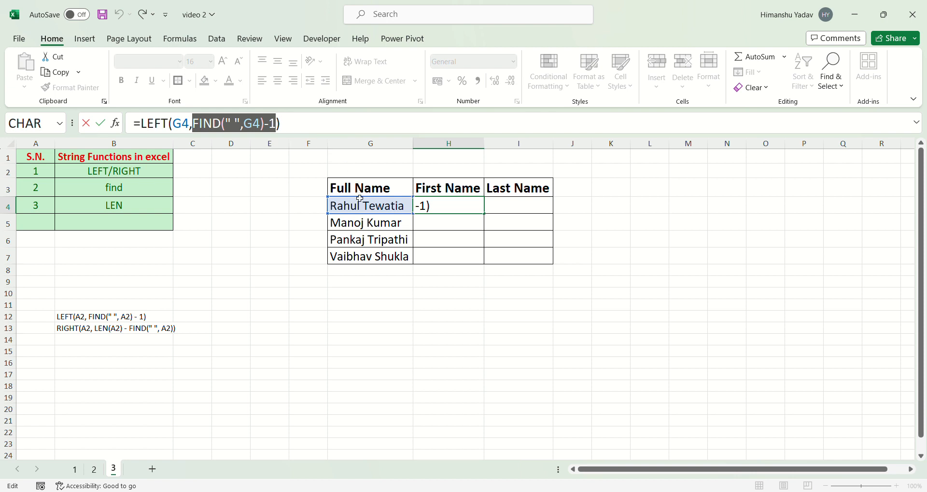
pyautogui.click(288, 133)
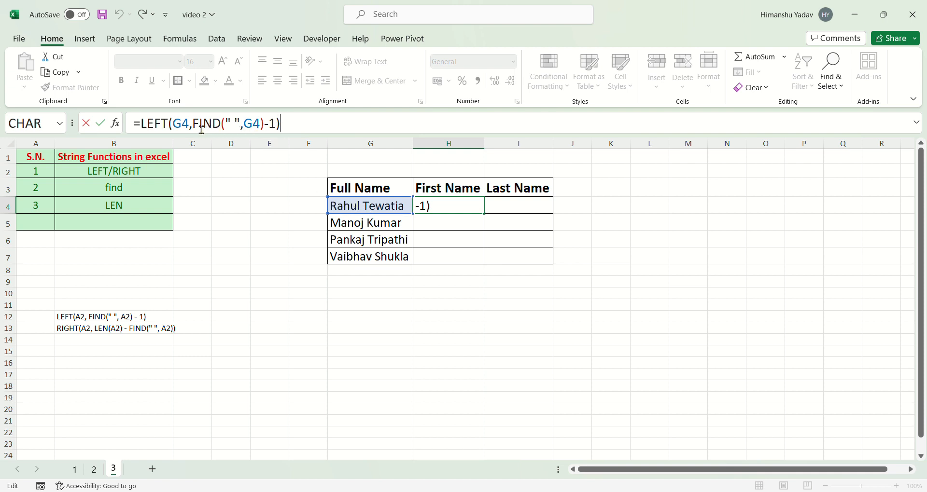
pyautogui.moveTo(195, 129); pyautogui.dragTo(270, 131)
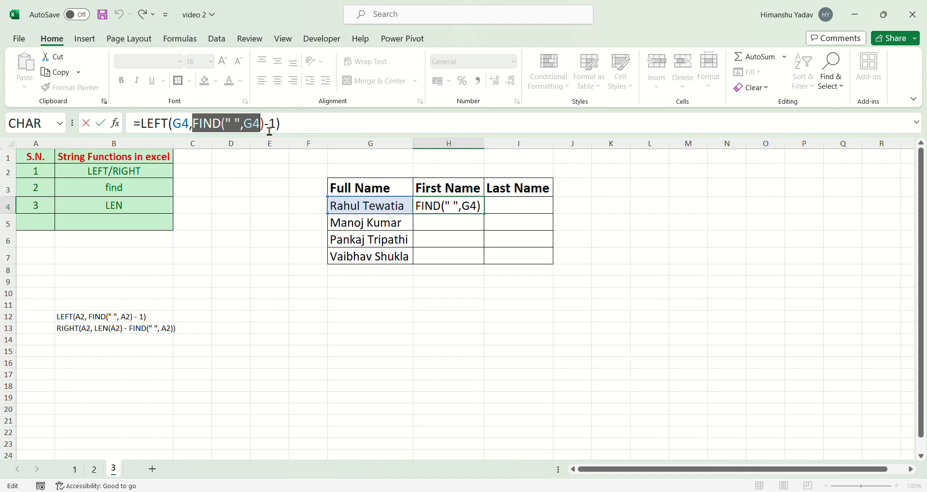
pyautogui.click(296, 132)
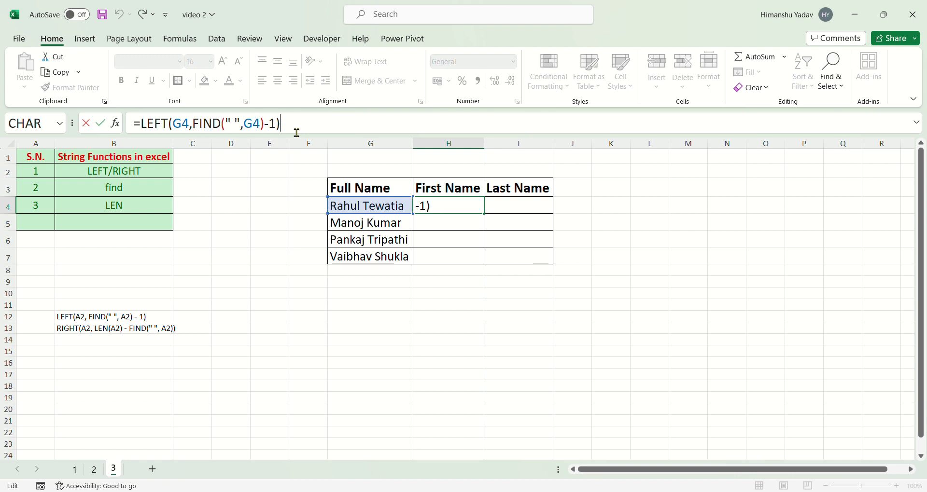
pyautogui.press('Return')
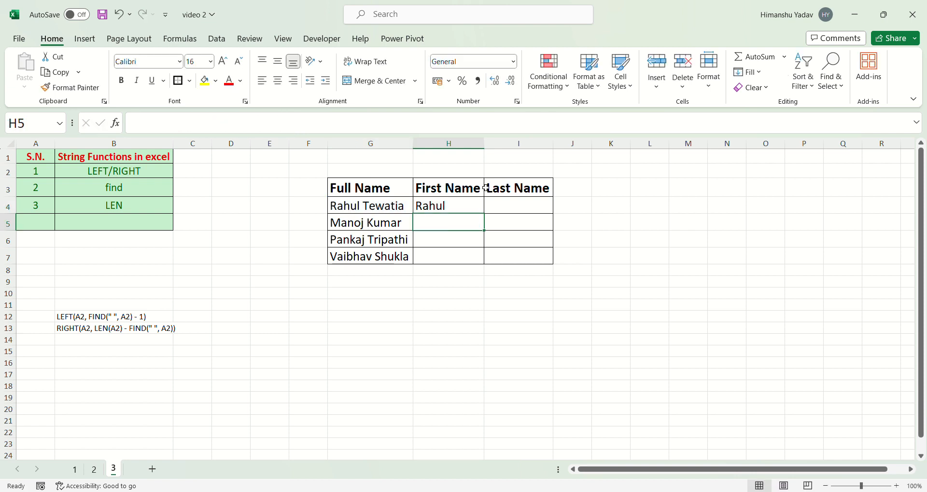
# Start a RIGHT formula in I4 with G4 as its text argument.
pyautogui.click(517, 206)
pyautogui.click(172, 131)
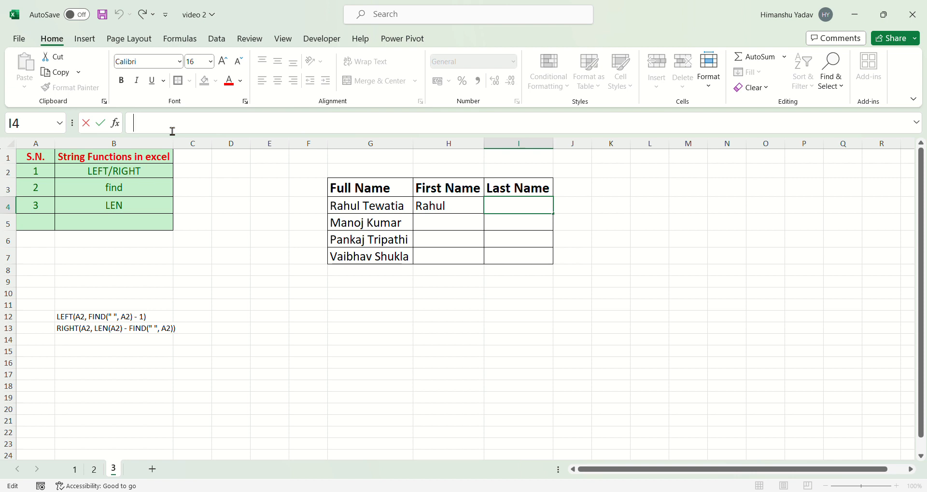
pyautogui.write('right')
pyautogui.press('BackSpace')
pyautogui.press('BackSpace')
pyautogui.press('BackSpace')
pyautogui.press('BackSpace')
pyautogui.press('BackSpace')
pyautogui.write('=')
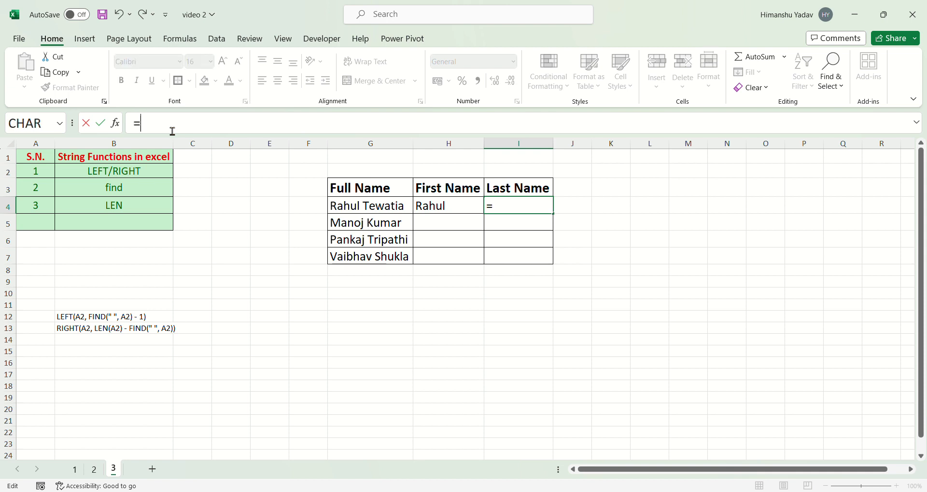
pyautogui.write('right')
pyautogui.press('Tab')
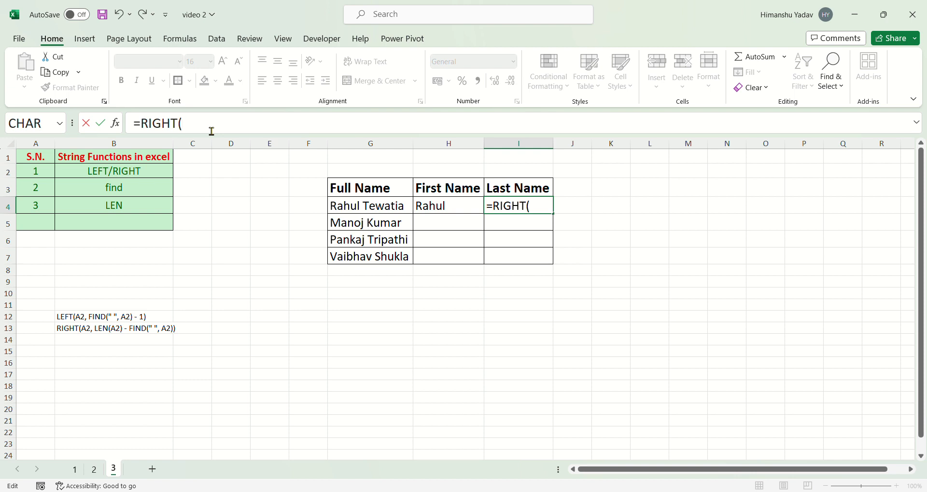
pyautogui.click(370, 208)
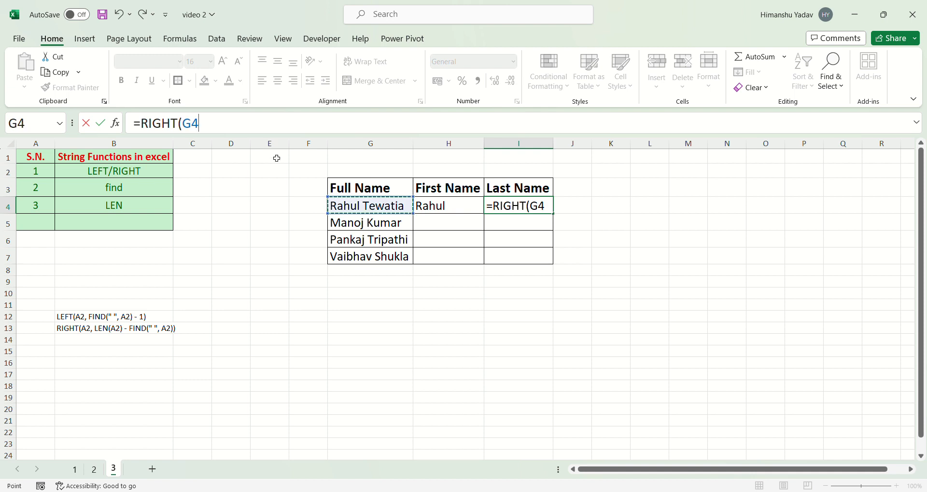
pyautogui.write(',')
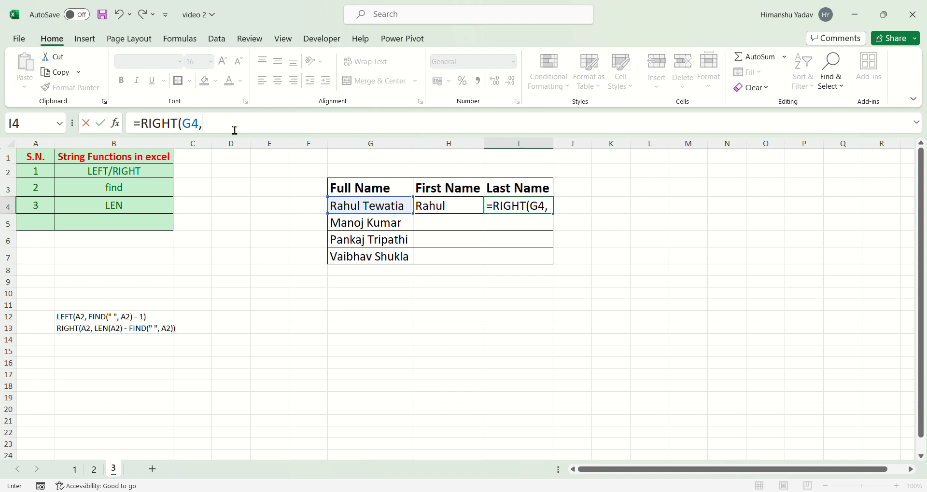
# Add LEN(G4) to the RIGHT formula in I4 as the start of its number-of-characters argument.
pyautogui.write('len')
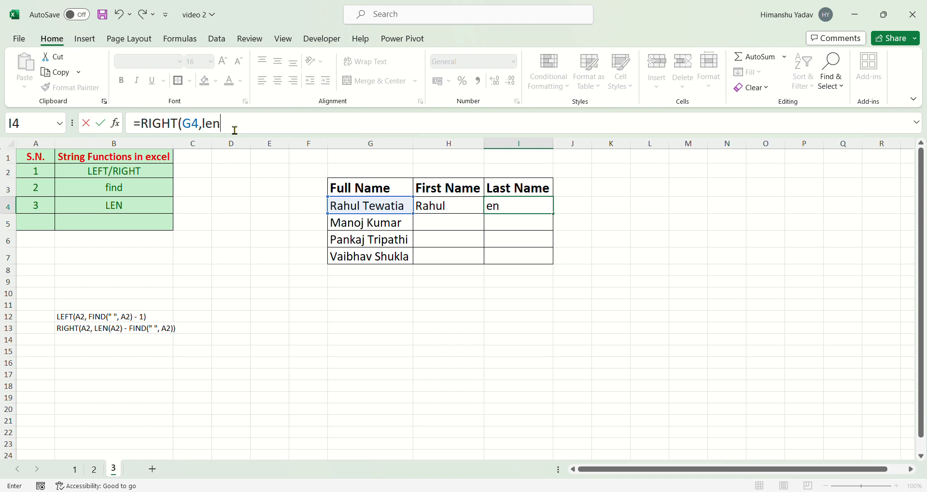
pyautogui.write('(')
pyautogui.click(362, 209)
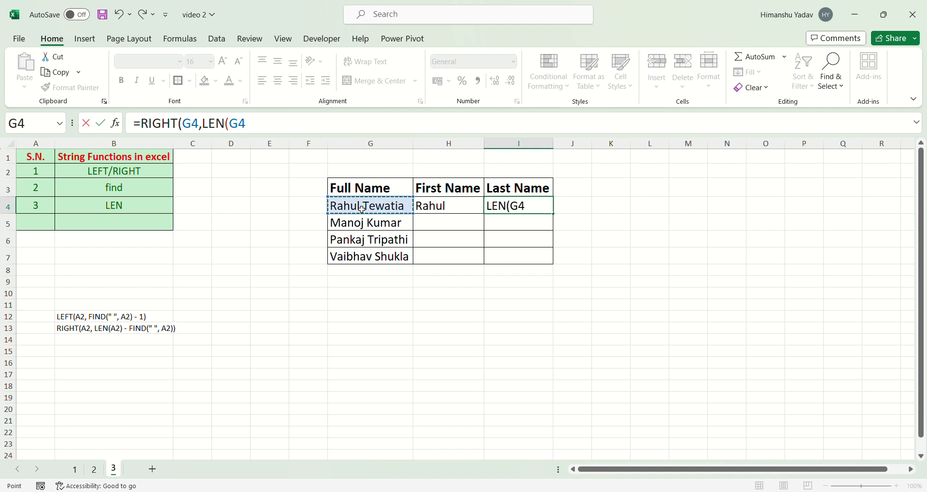
pyautogui.click(257, 132)
pyautogui.write(')')
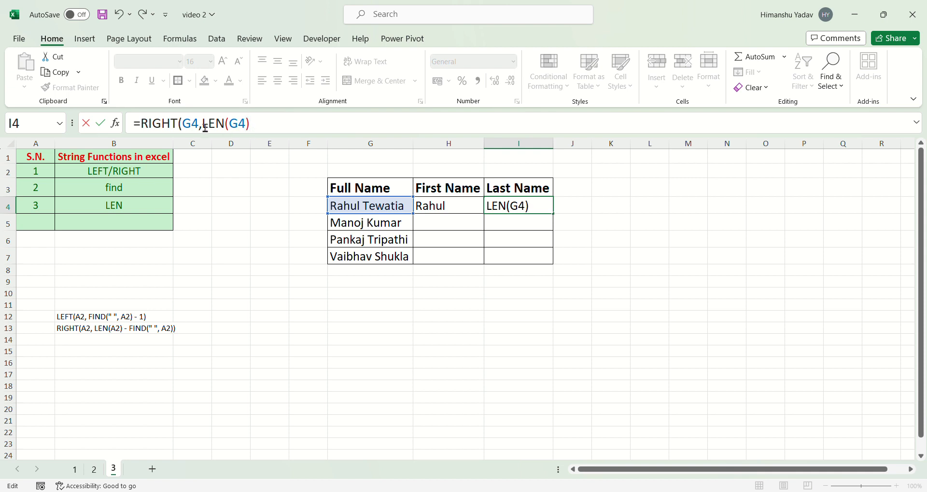
pyautogui.moveTo(204, 130); pyautogui.dragTo(264, 134)
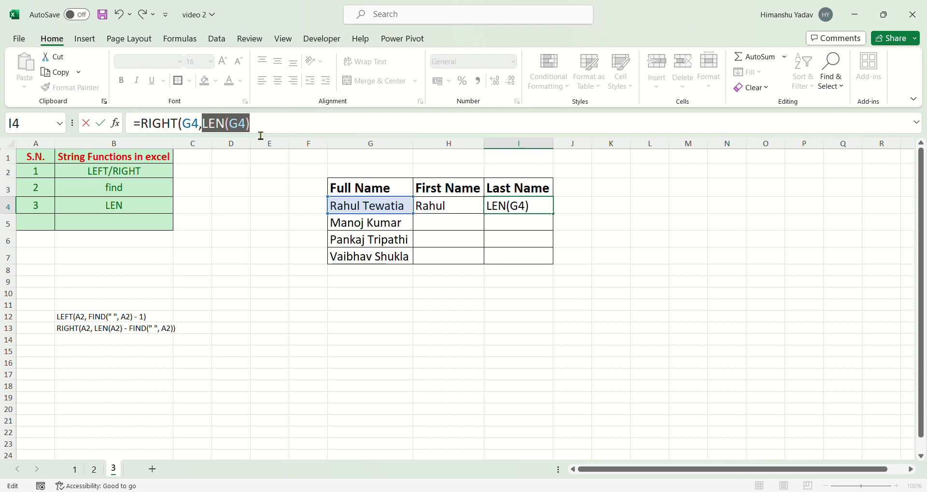
pyautogui.click(261, 136)
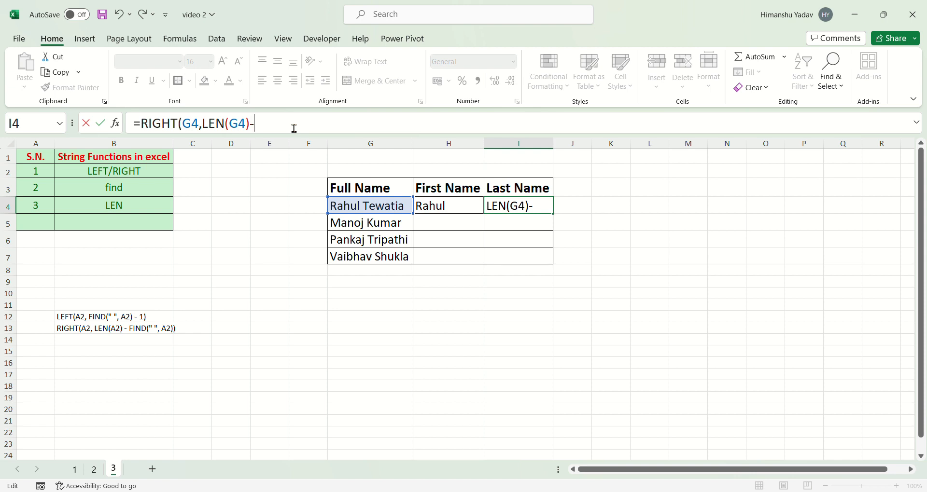
# Subtract FIND(" ",G4) from the LEN part and enter the completed formula =RIGHT(G4,LEN(G4)-FIND(" ",G4)) in I4.
pyautogui.write('find')
pyautogui.press('Tab')
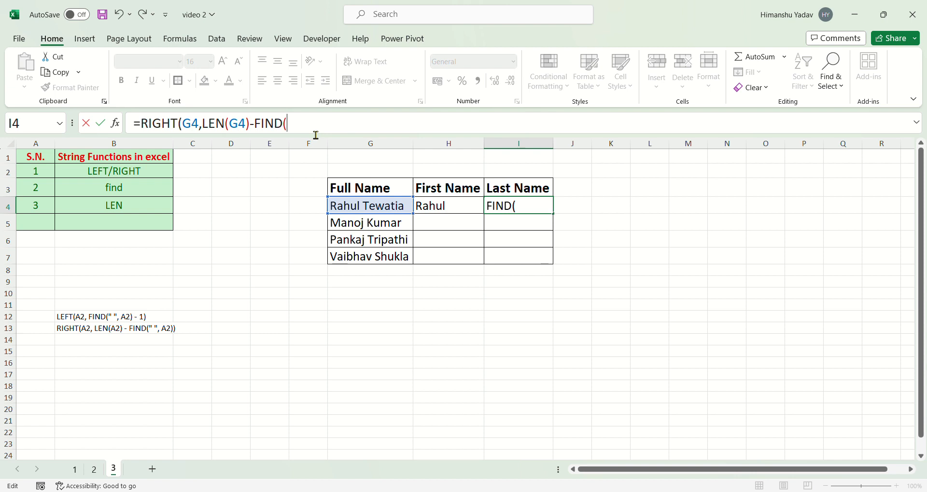
pyautogui.write('" ",')
pyautogui.click(364, 209)
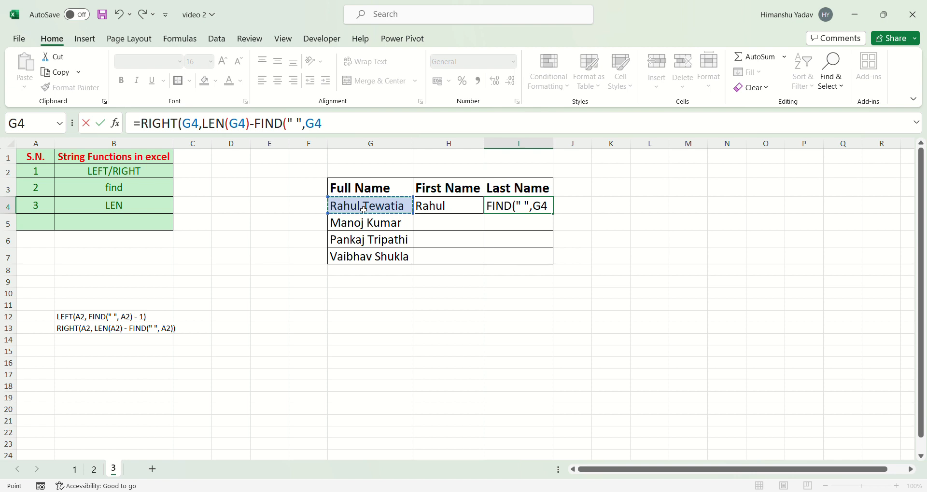
pyautogui.write('))')
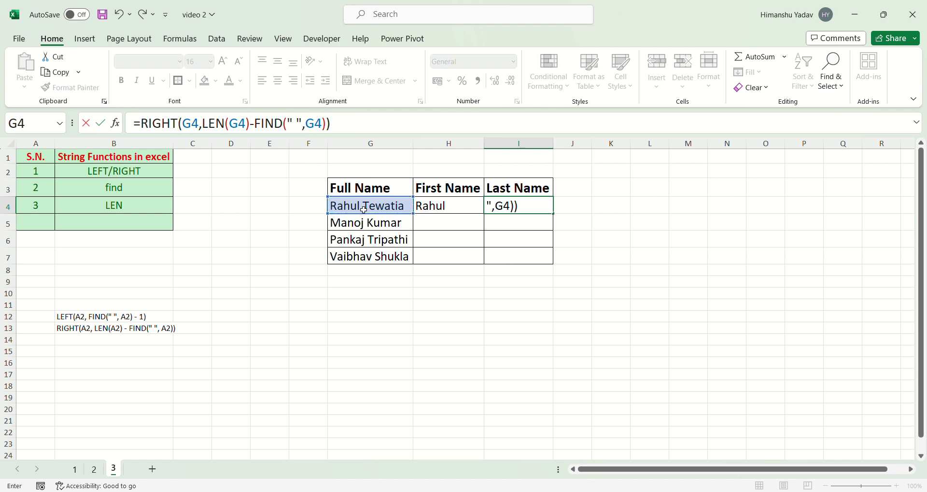
pyautogui.click(345, 132)
pyautogui.press('Return')
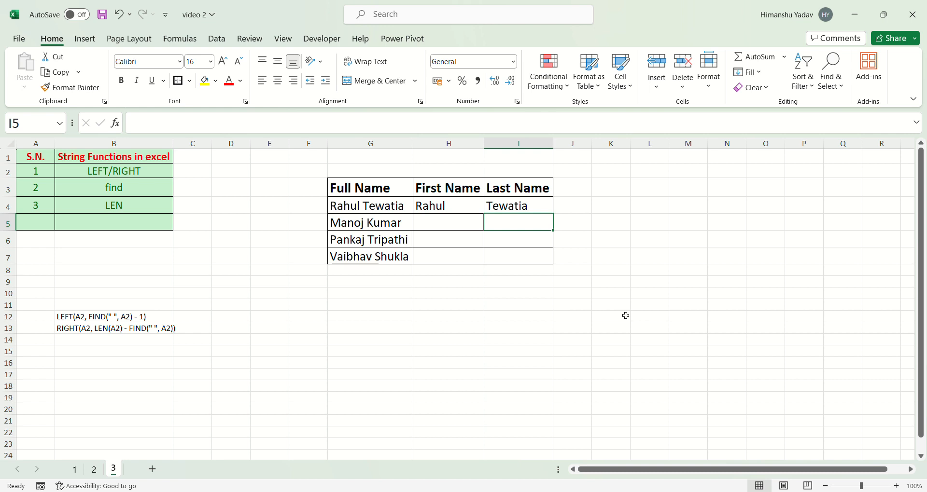
# Start a test formula in G10 with LEN(G4) followed by a minus sign.
pyautogui.click(319, 309)
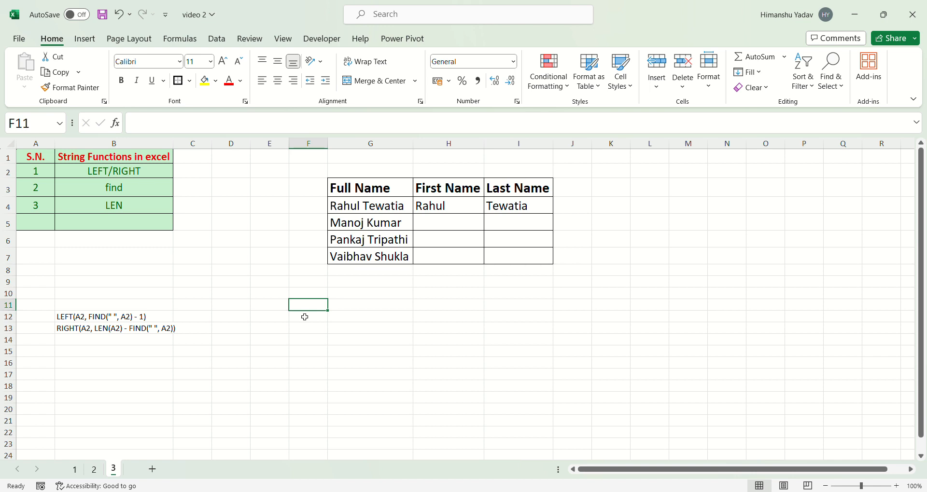
pyautogui.click(77, 330)
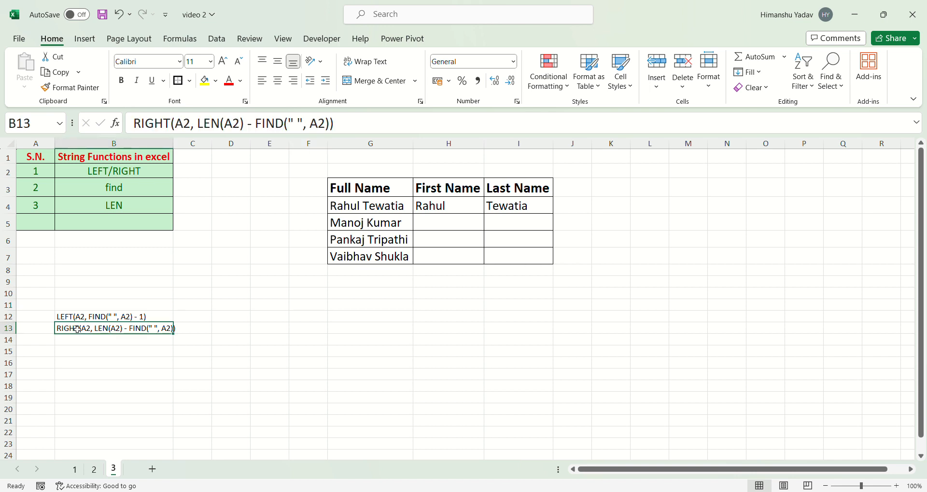
pyautogui.click(366, 295)
pyautogui.write('=')
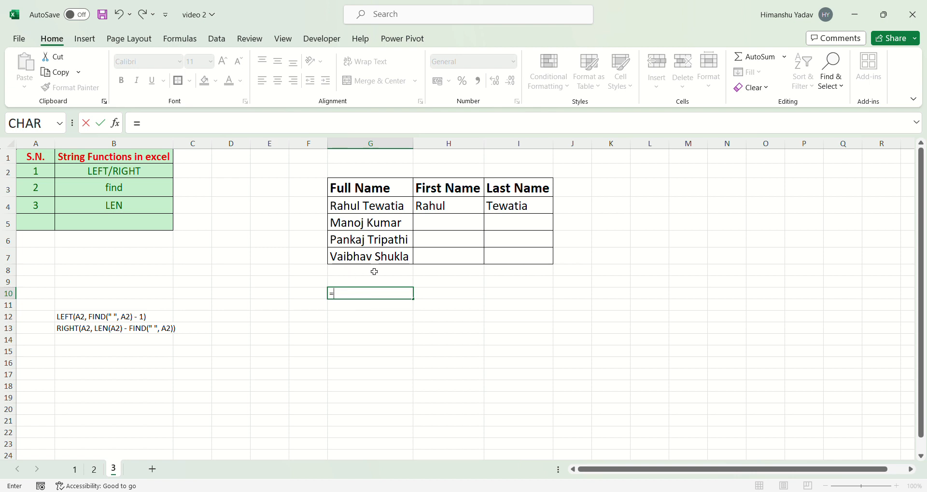
pyautogui.write('len')
pyautogui.press('Tab')
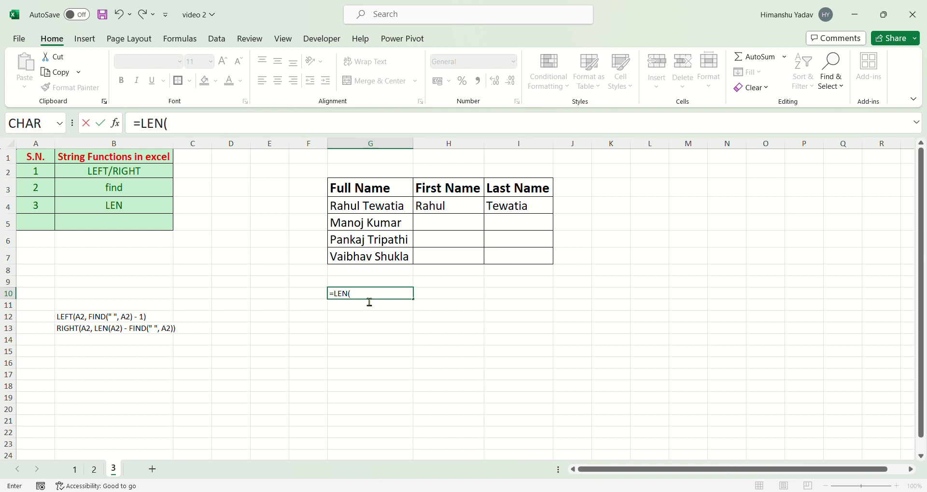
pyautogui.click(372, 207)
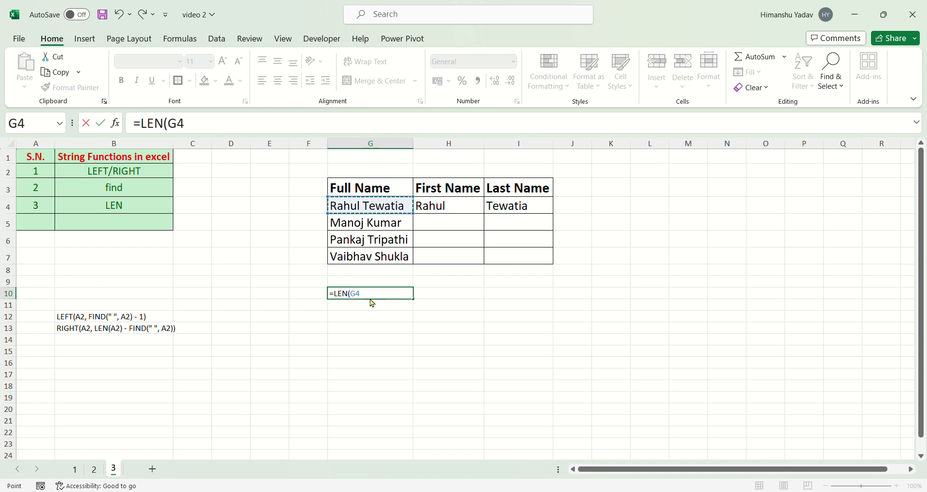
pyautogui.write(')-')
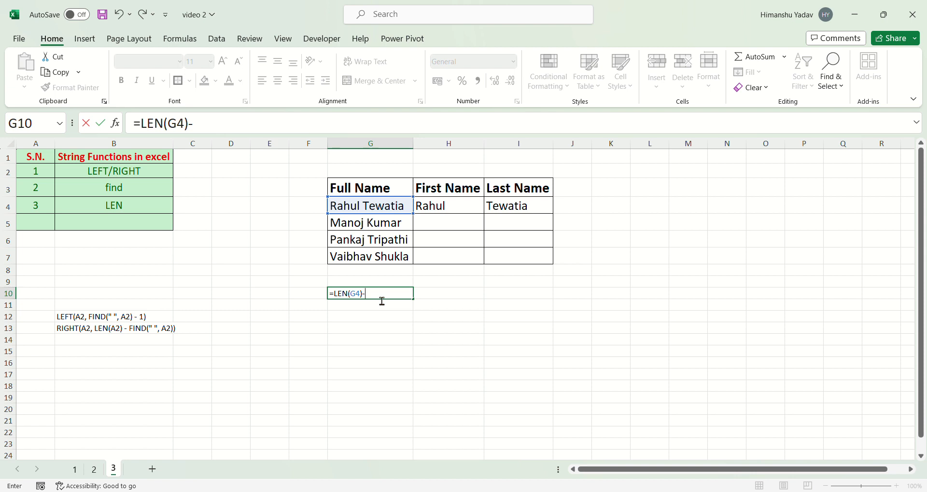
# Add FIND(" ",G4) as the subtracted part and enter =LEN(G4)-FIND(" ",G4) in G10.
pyautogui.write('find')
pyautogui.press('Tab')
pyautogui.click(399, 299)
pyautogui.write('" ",')
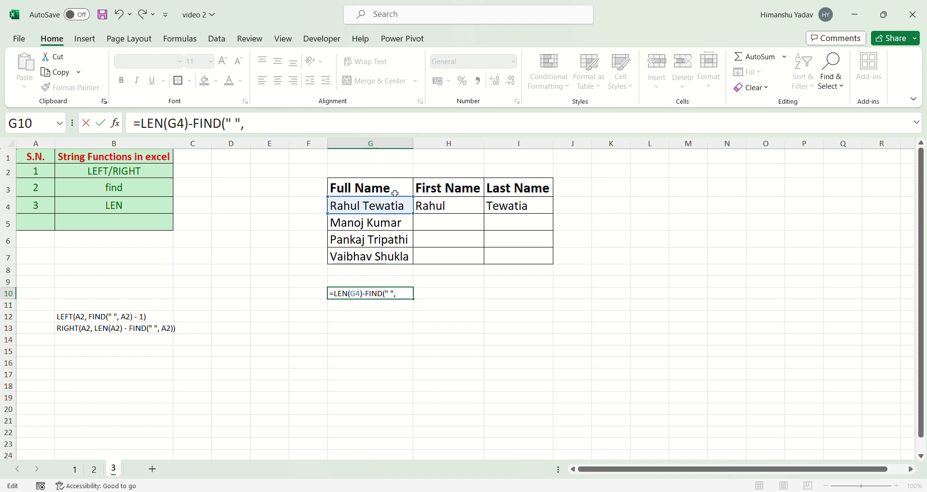
pyautogui.click(387, 209)
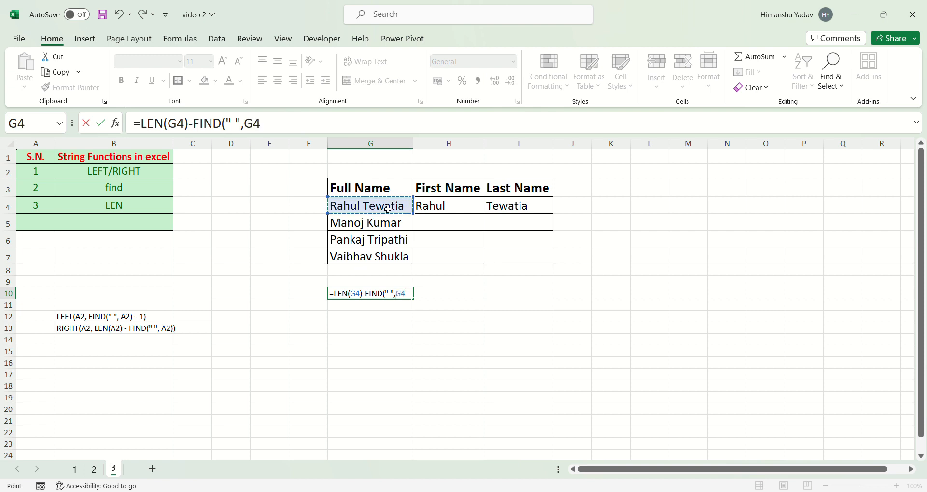
pyautogui.write(')')
pyautogui.press('Return')
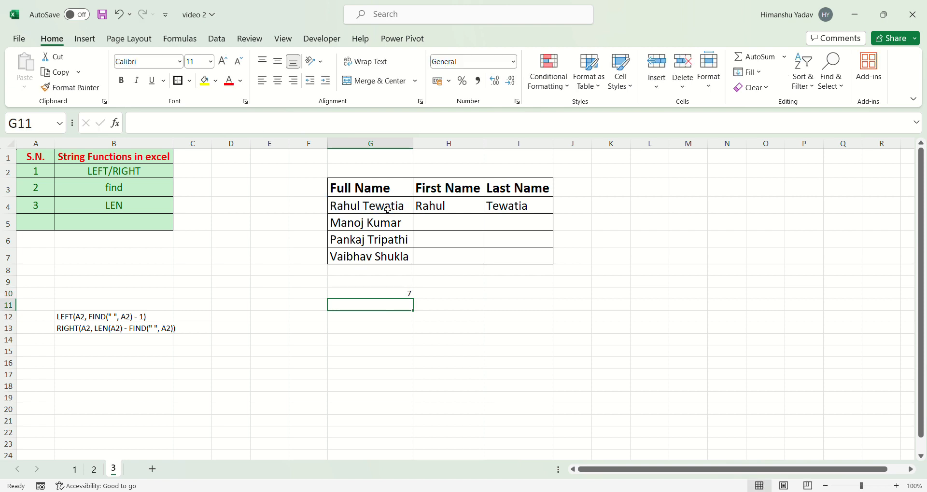
# Compare the result in G10 with the last name in G4 and review the LEN and FIND formula, leaving both cells as they are.
pyautogui.click(392, 296)
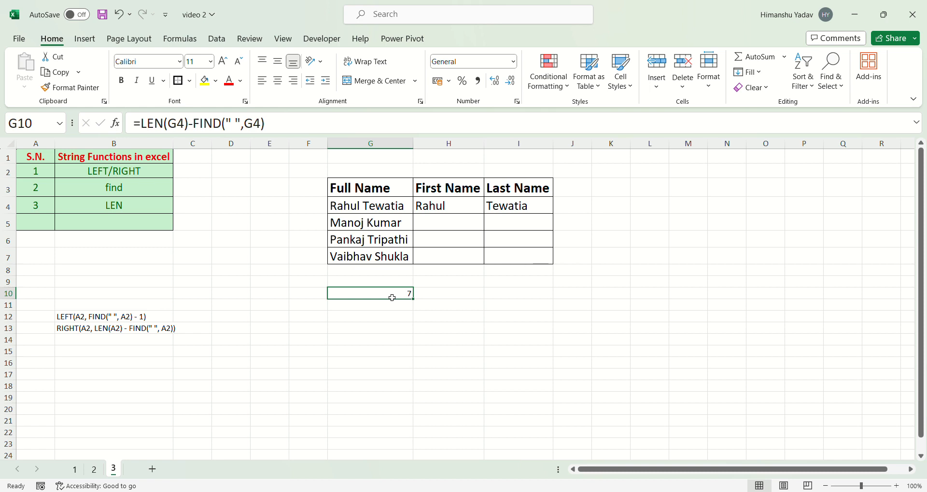
pyautogui.doubleClick(386, 215)
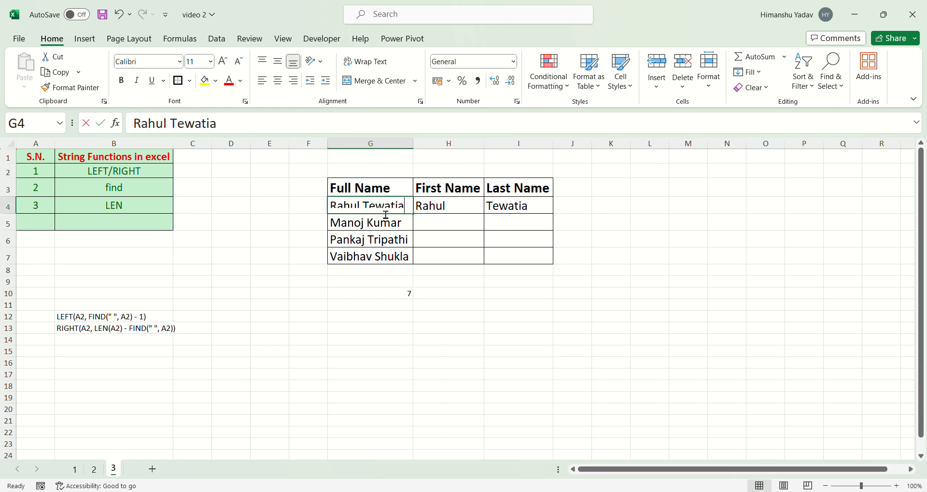
pyautogui.doubleClick(385, 215)
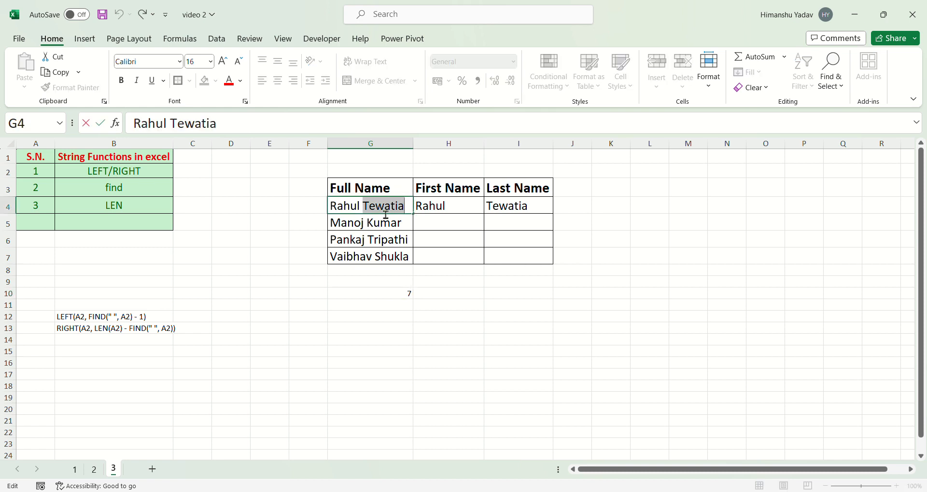
pyautogui.doubleClick(393, 296)
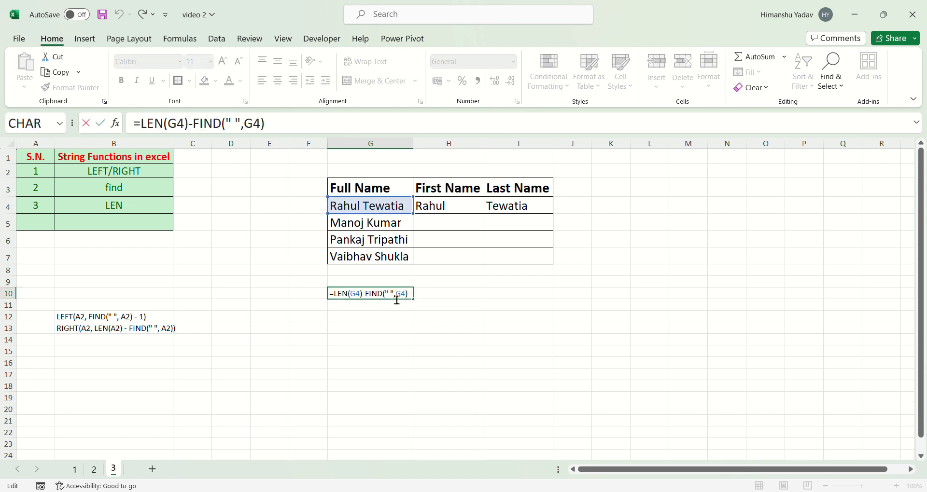
pyautogui.moveTo(336, 300); pyautogui.dragTo(419, 303)
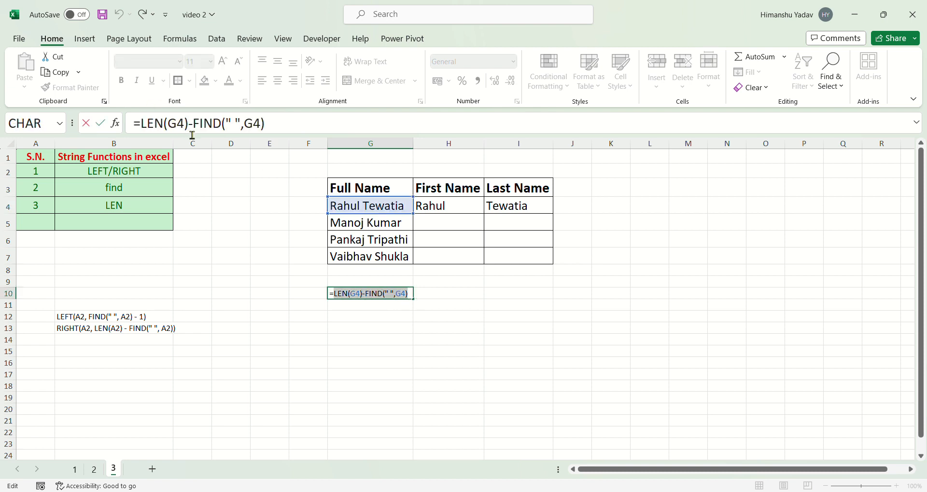
pyautogui.click(384, 299)
pyautogui.press('Return')
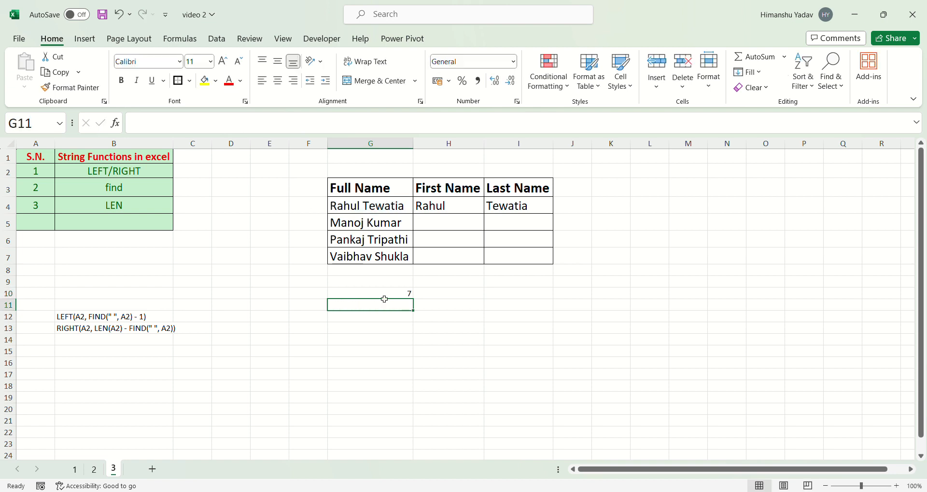
# Review the last-name formula in I4, examining its LEN(G4)-FIND(" ",G4) argument, and keep the original formula.
pyautogui.click(520, 209)
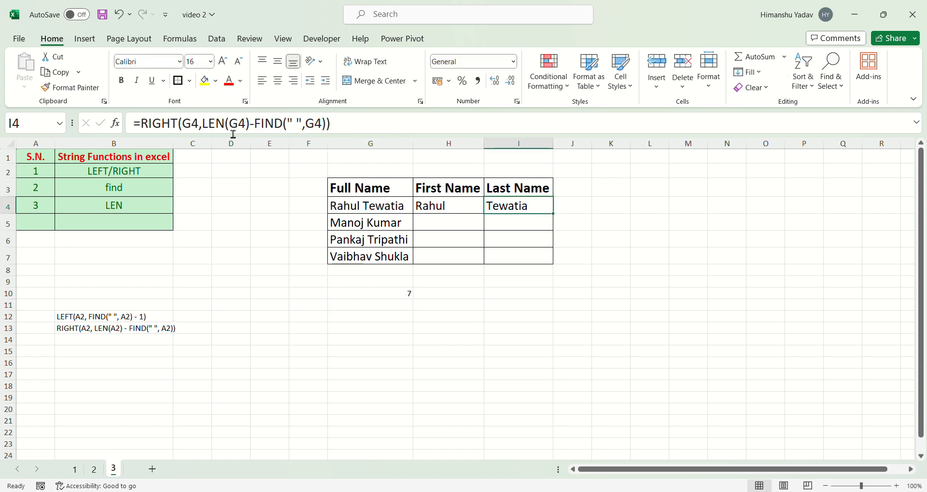
pyautogui.moveTo(202, 124); pyautogui.dragTo(333, 132)
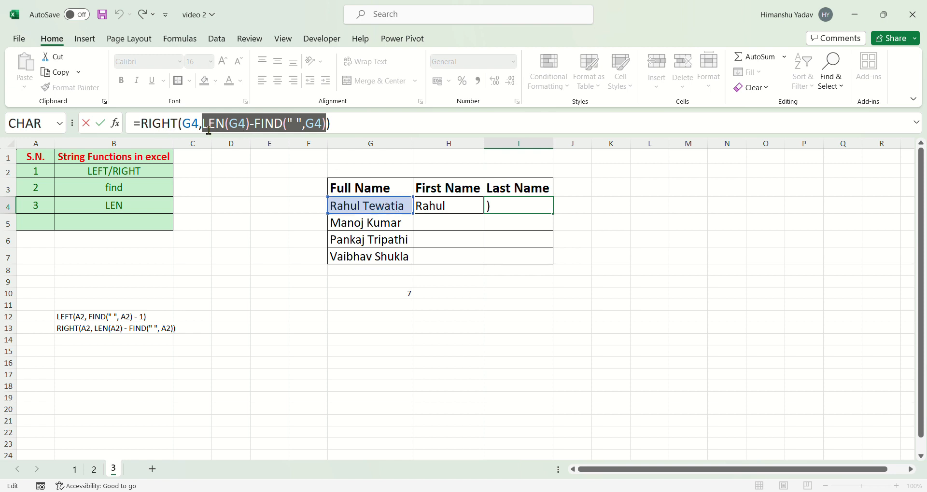
pyautogui.moveTo(204, 129); pyautogui.dragTo(333, 134)
pyautogui.click(384, 209)
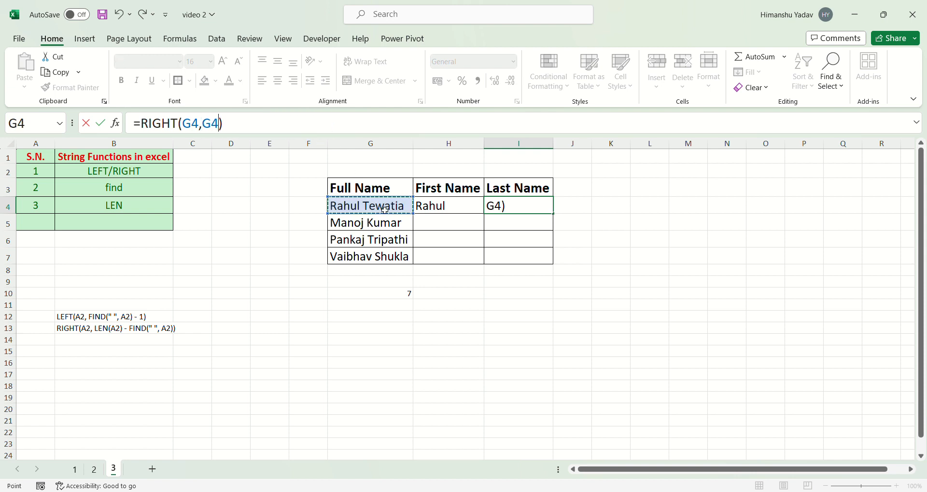
pyautogui.hotkey('ctrl', 'z')
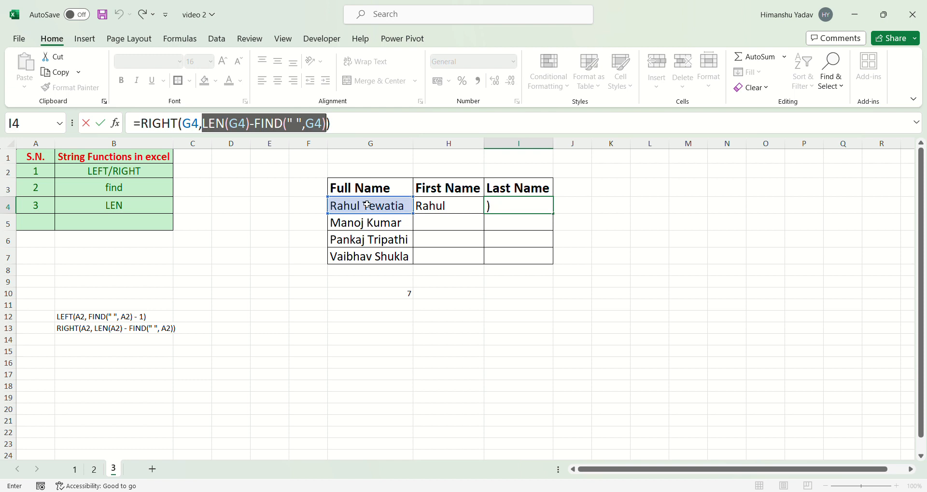
pyautogui.click(345, 133)
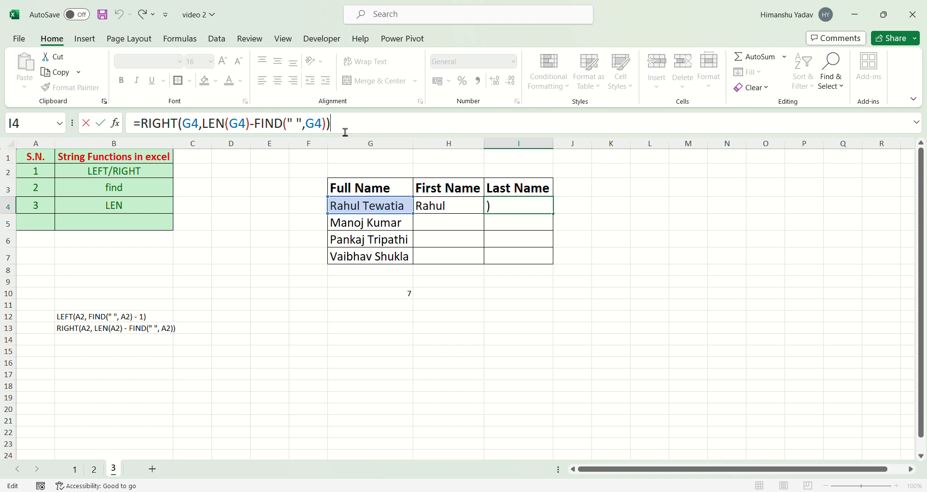
pyautogui.press('Return')
pyautogui.click(463, 223)
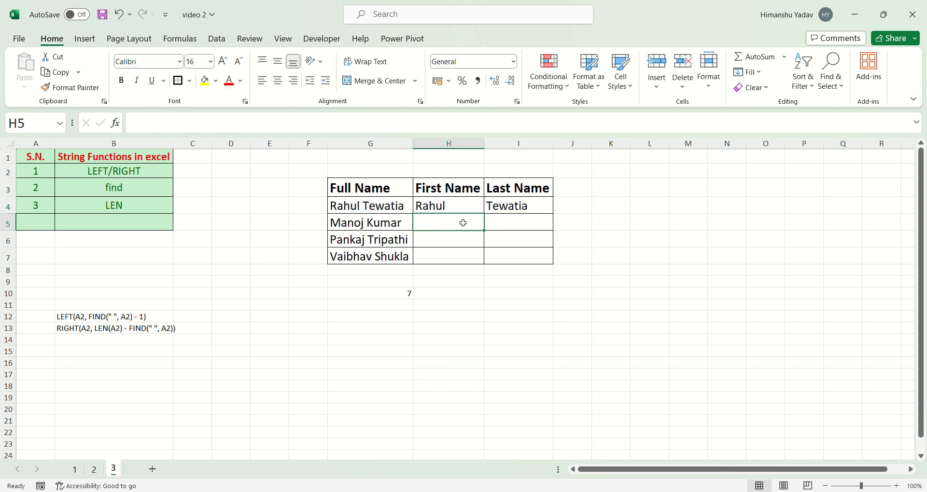
# Start the last-name formula in I5 with RIGHT, using G5 as its text argument followed by a comma.
pyautogui.click(511, 229)
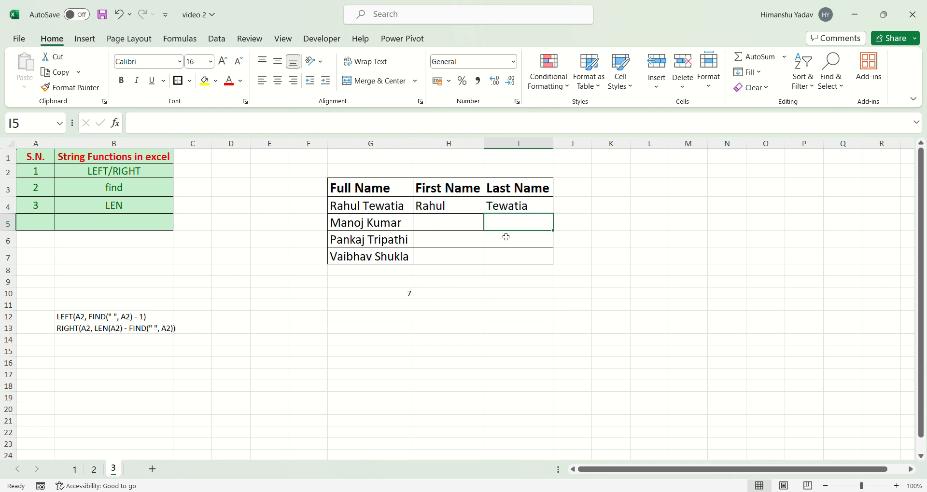
pyautogui.write('=')
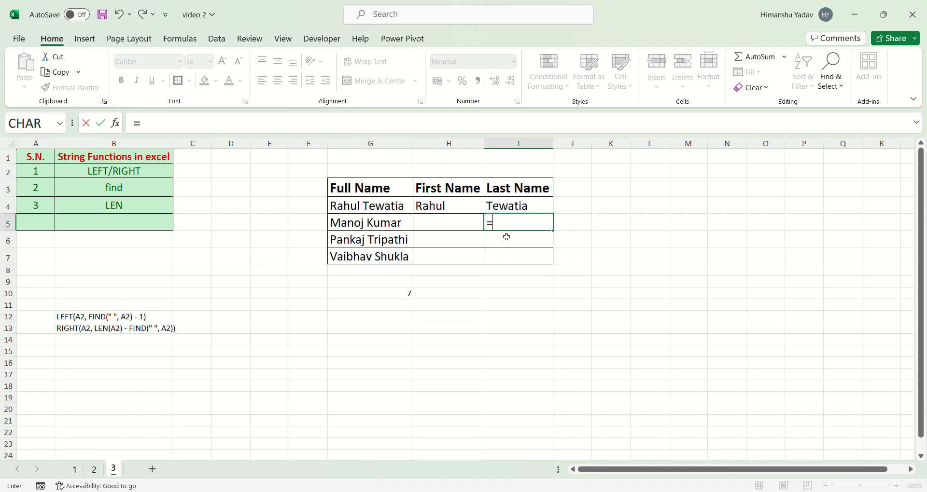
pyautogui.write('righ')
pyautogui.click(176, 135)
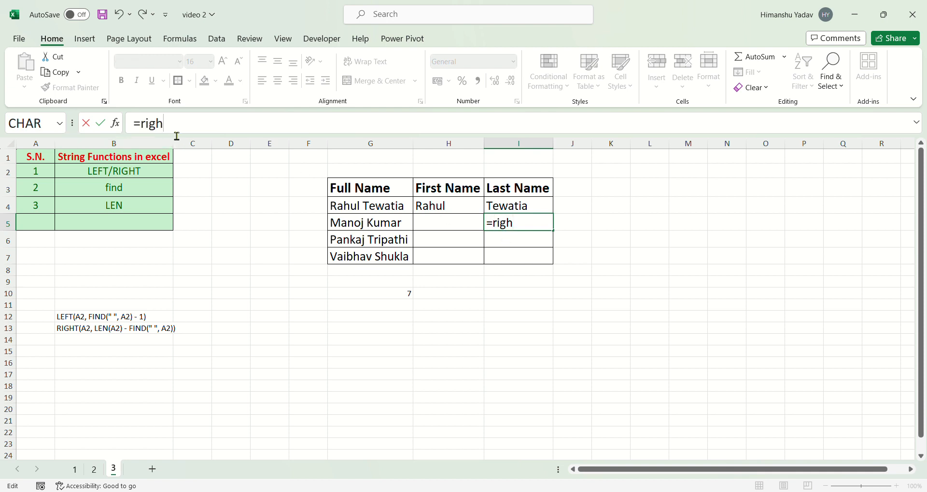
pyautogui.write('h')
pyautogui.press('BackSpace')
pyautogui.write('t')
pyautogui.press('Tab')
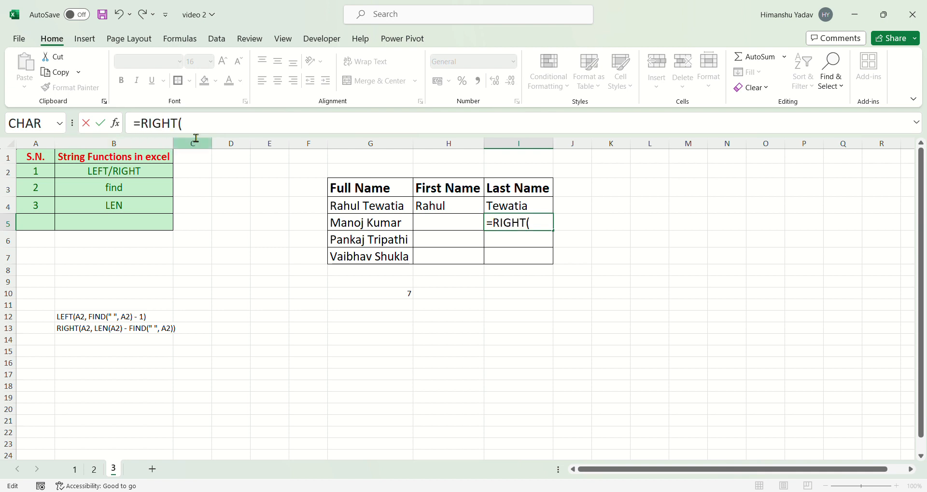
pyautogui.click(356, 223)
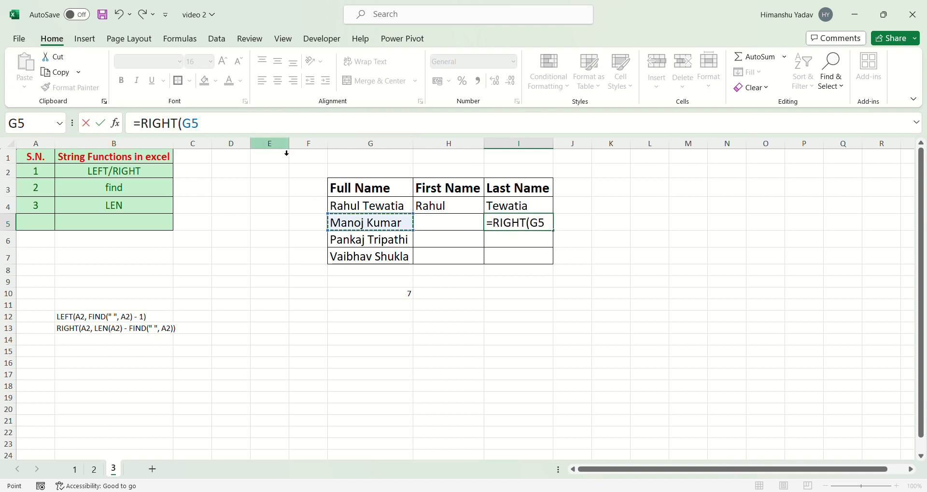
pyautogui.write(',')
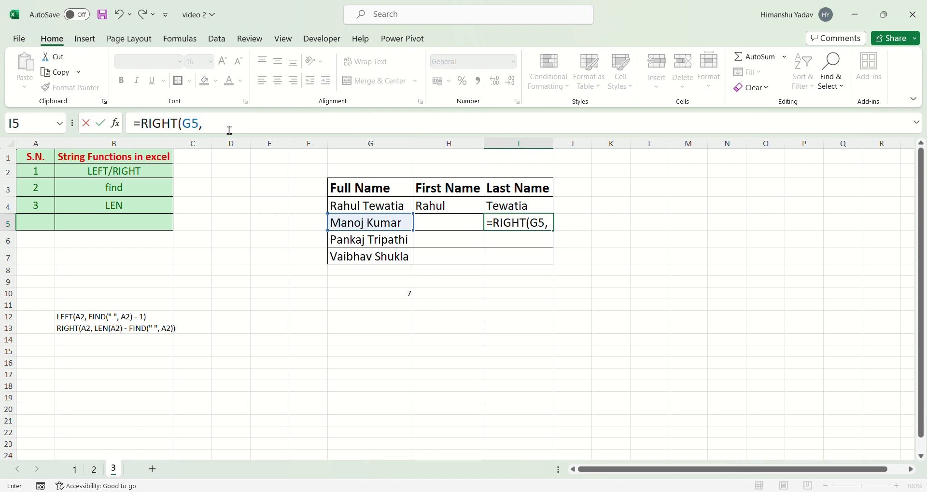
# Add LEN(G5)-FIND(" ",G5) as the character count and enter =RIGHT(G5,LEN(G5)-FIND(" ",G5)) in I5.
pyautogui.write('len')
pyautogui.press('Tab')
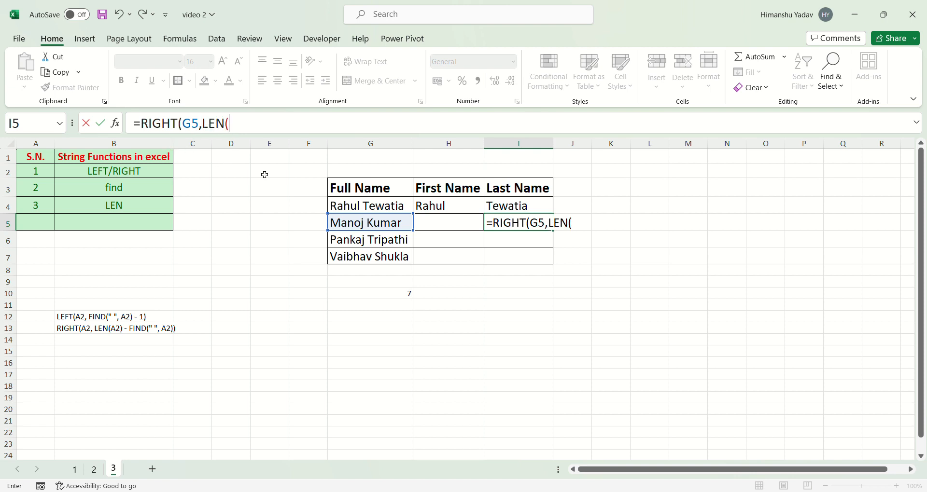
pyautogui.click(361, 224)
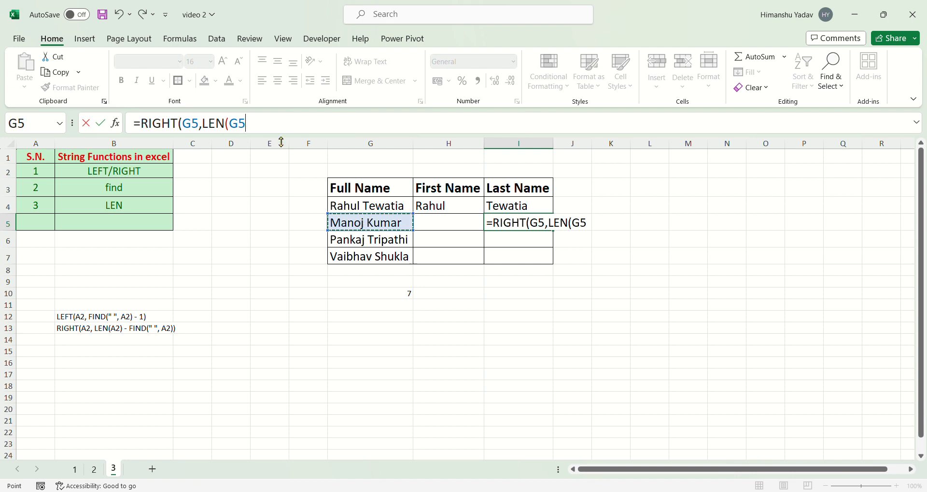
pyautogui.write(')')
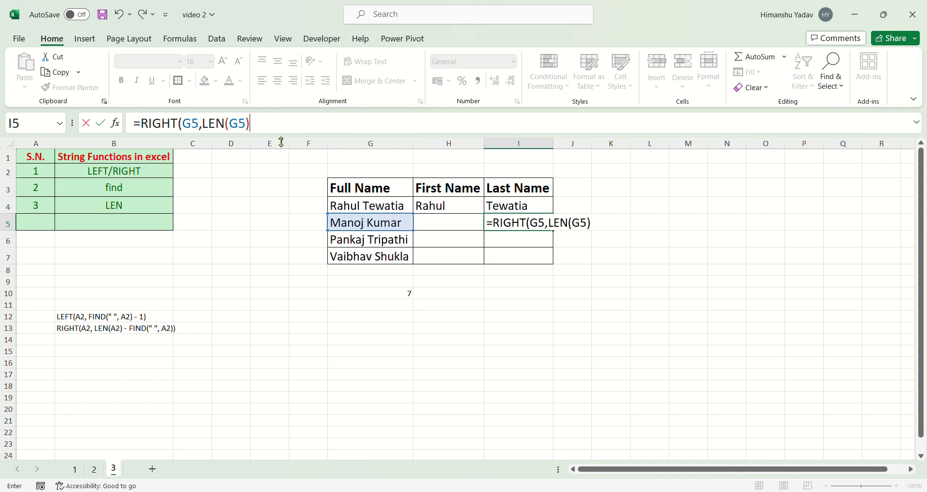
pyautogui.write('-')
pyautogui.write('find')
pyautogui.press('Tab')
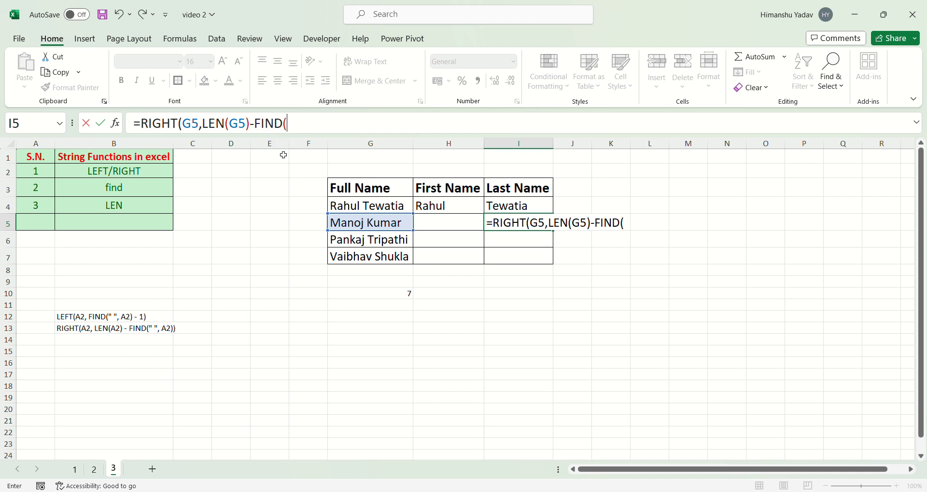
pyautogui.write('" ",')
pyautogui.click(373, 228)
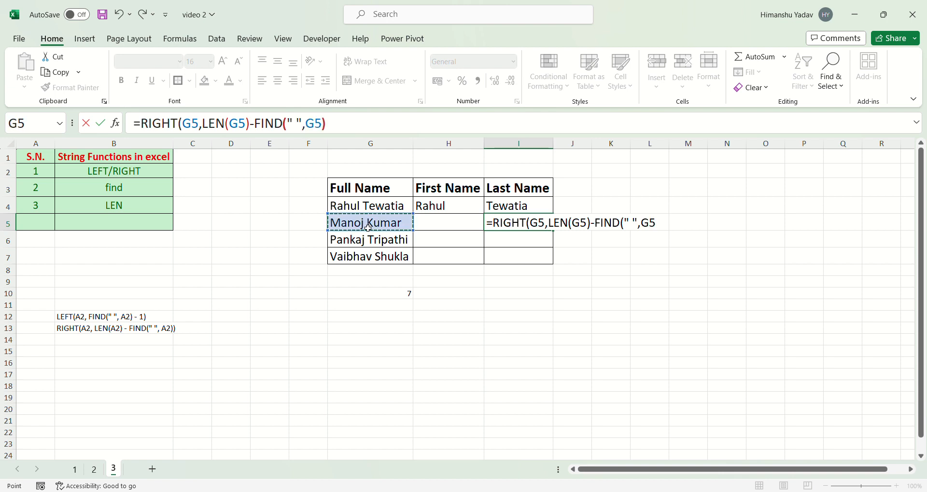
pyautogui.write('))')
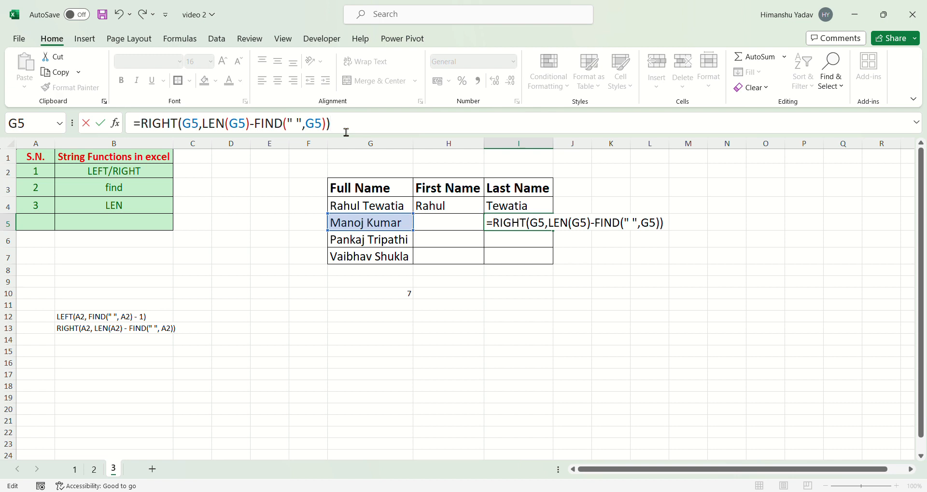
pyautogui.press('Return')
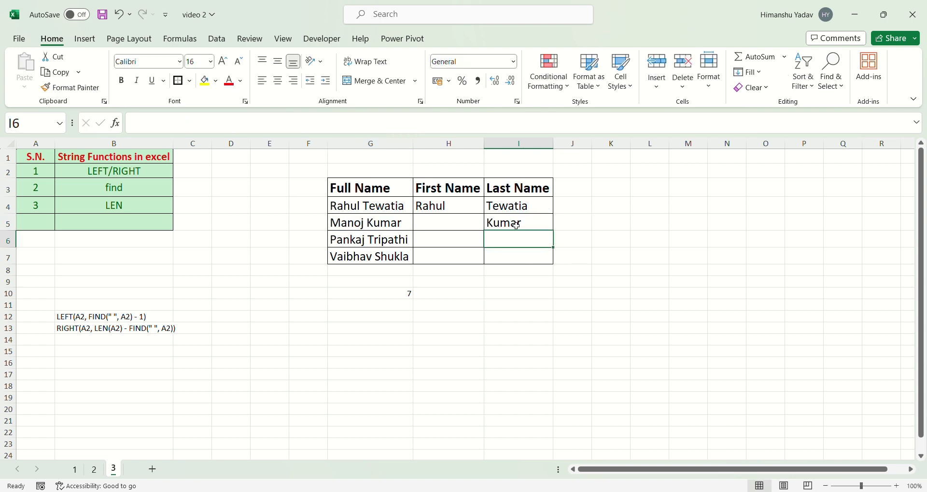
# Fill the last-name formula from I5 down to I7 and the first-name formula from H4 down to H7.
pyautogui.click(519, 226)
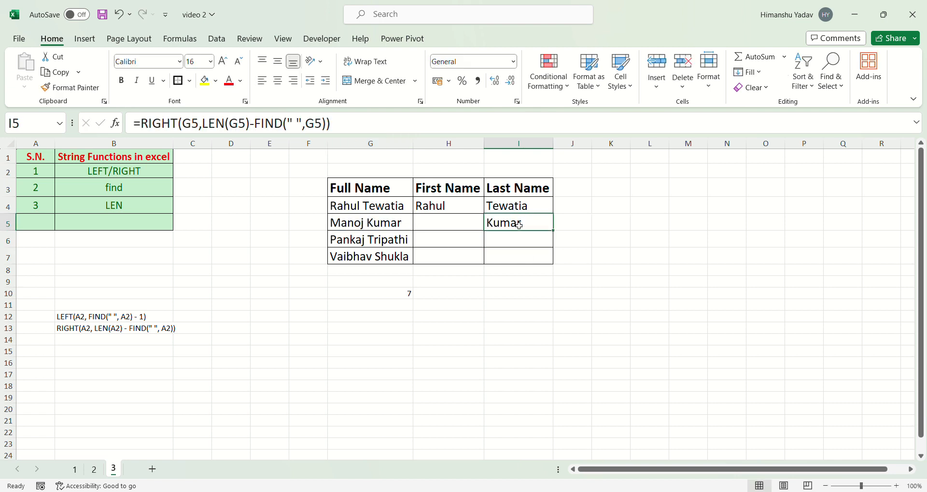
pyautogui.doubleClick(556, 236)
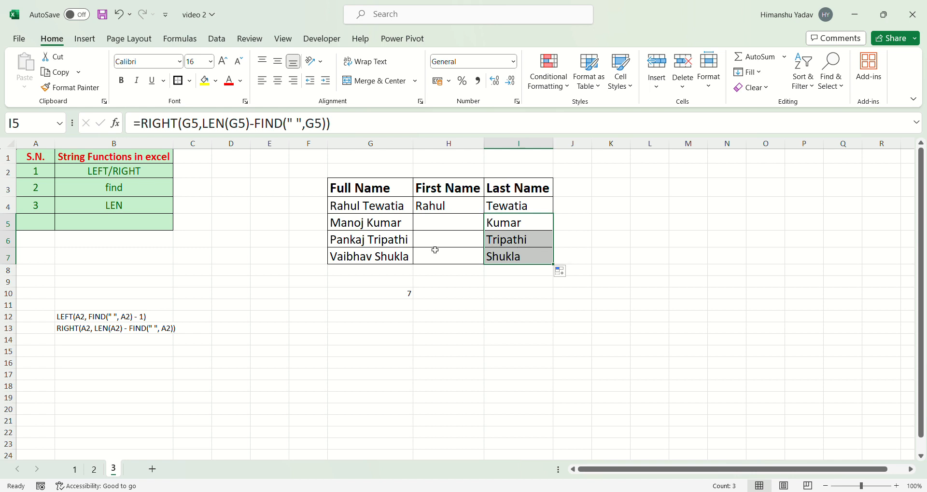
pyautogui.click(460, 211)
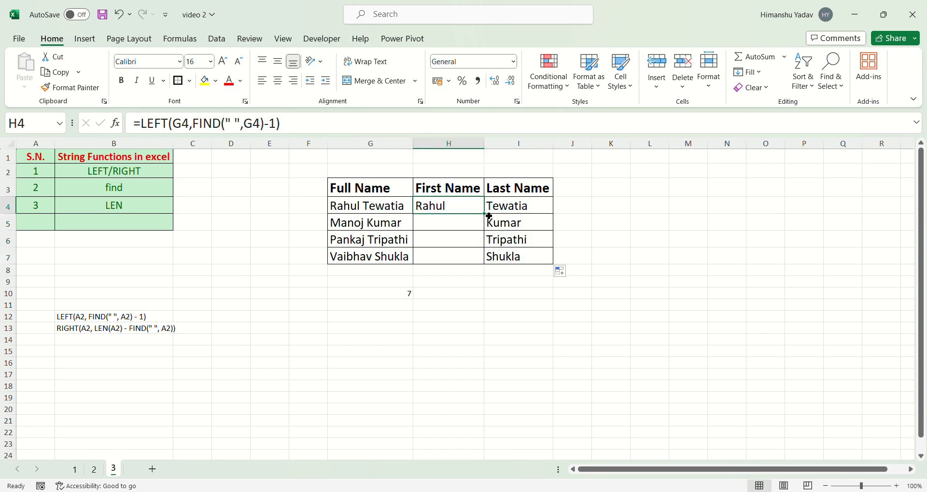
pyautogui.doubleClick(489, 216)
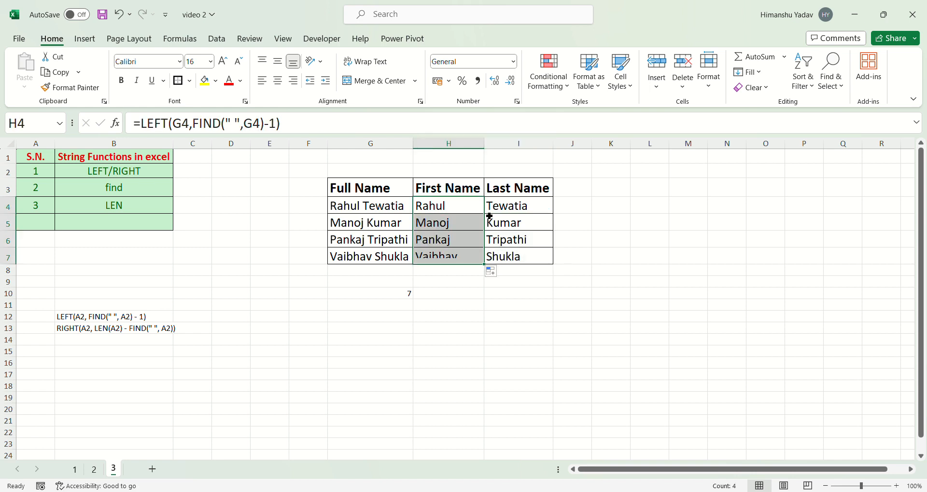
pyautogui.click(475, 285)
# Compare the full name in G4 with the extracted first name and its LEFT and FIND formula in H4.
pyautogui.click(367, 205)
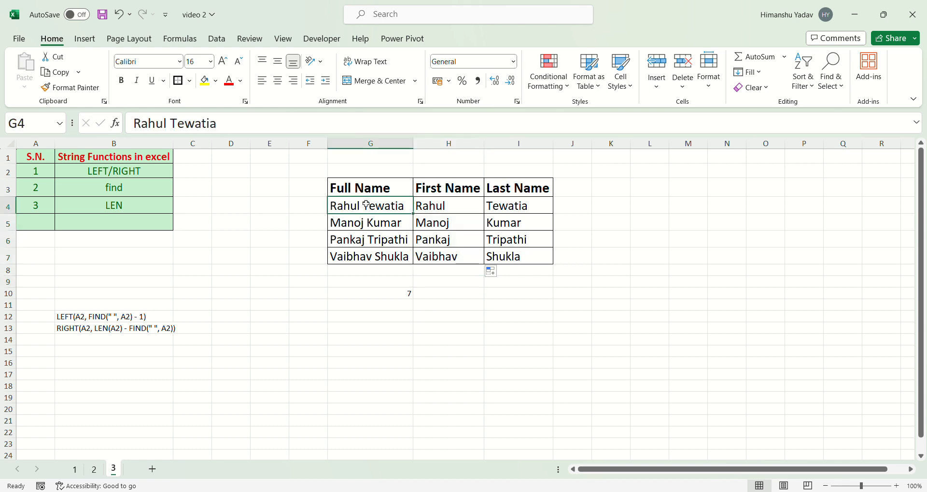
pyautogui.click(456, 204)
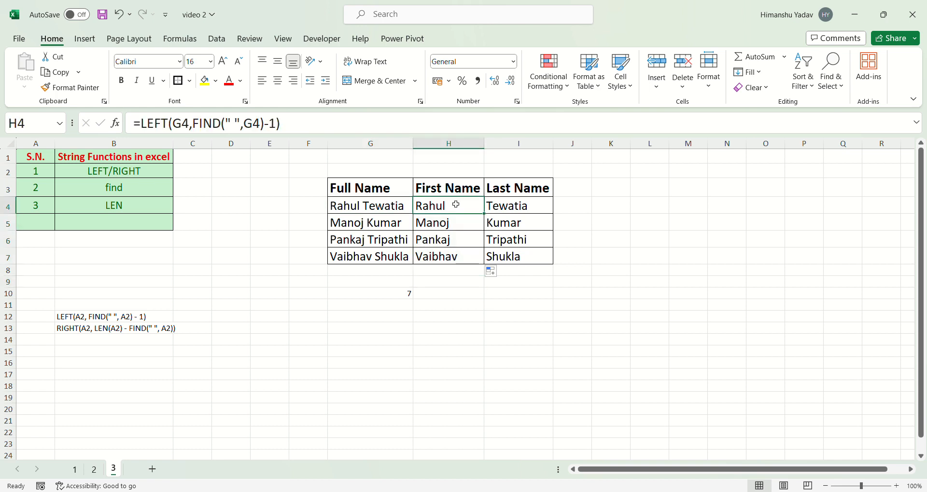
pyautogui.click(348, 209)
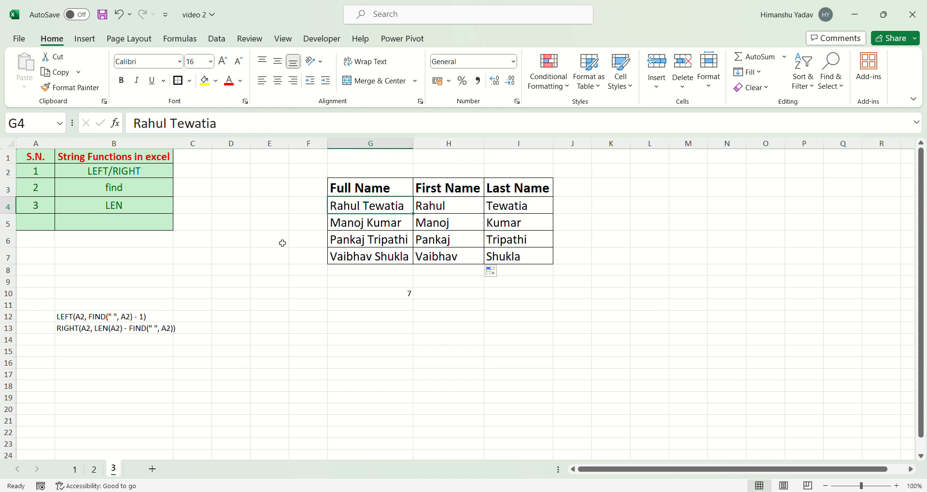